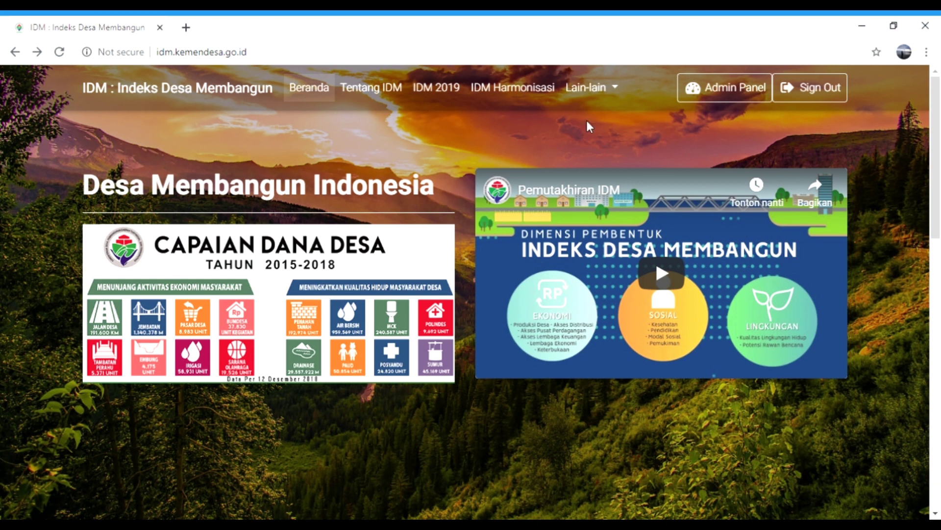
Step: Open the admin panel and go to the 2020 questionnaire form
click(713, 88)
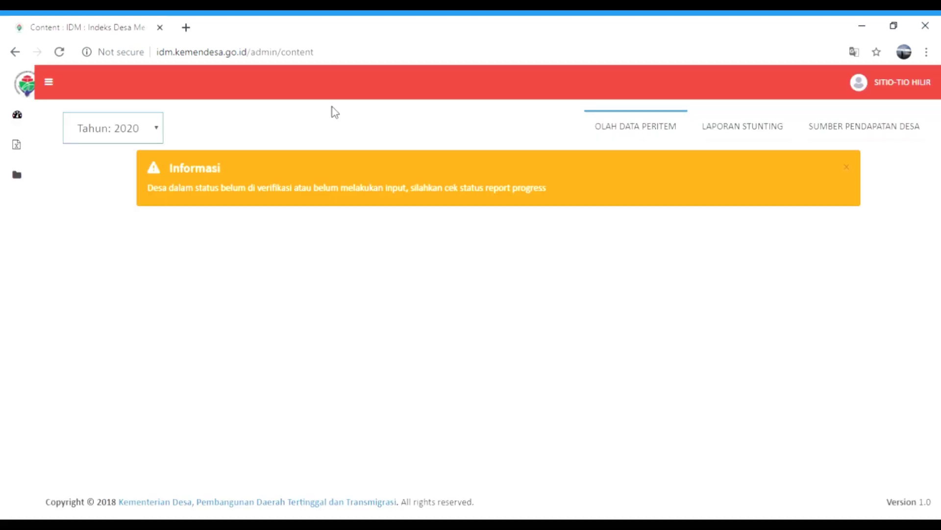
mouse_move(6, 138)
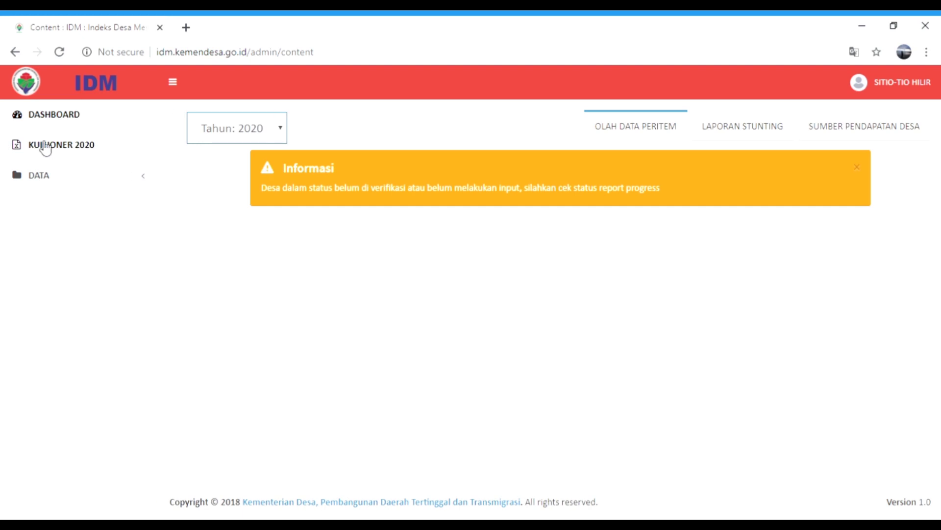
click(59, 149)
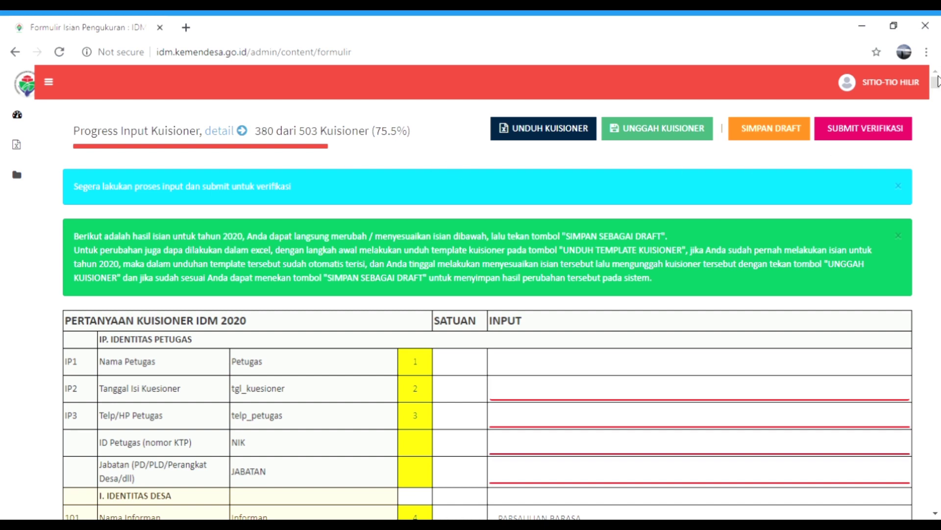
Step: Review the questionnaire's detailed input progress per section and close the overview
mouse_move(935, 82)
mouse_down()
mouse_move(940, 138)
mouse_move(938, 81)
mouse_up()
click(230, 133)
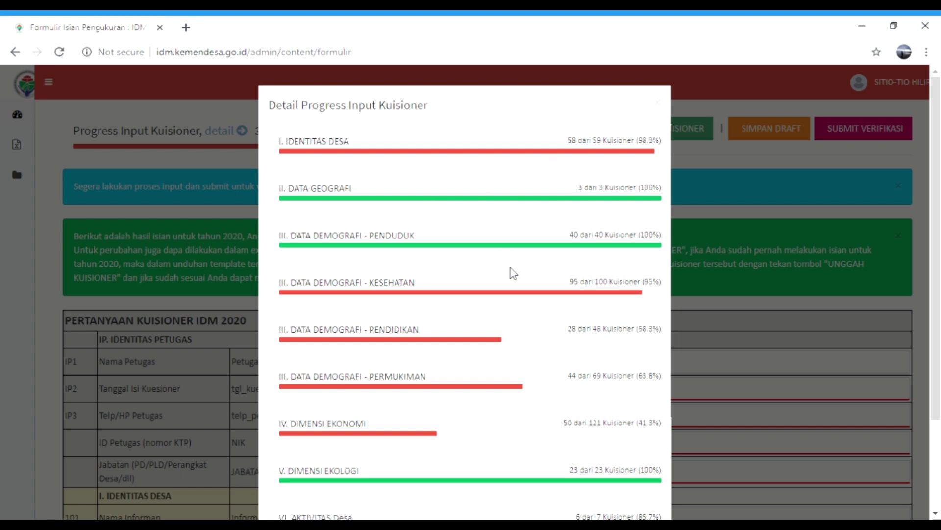
click(703, 331)
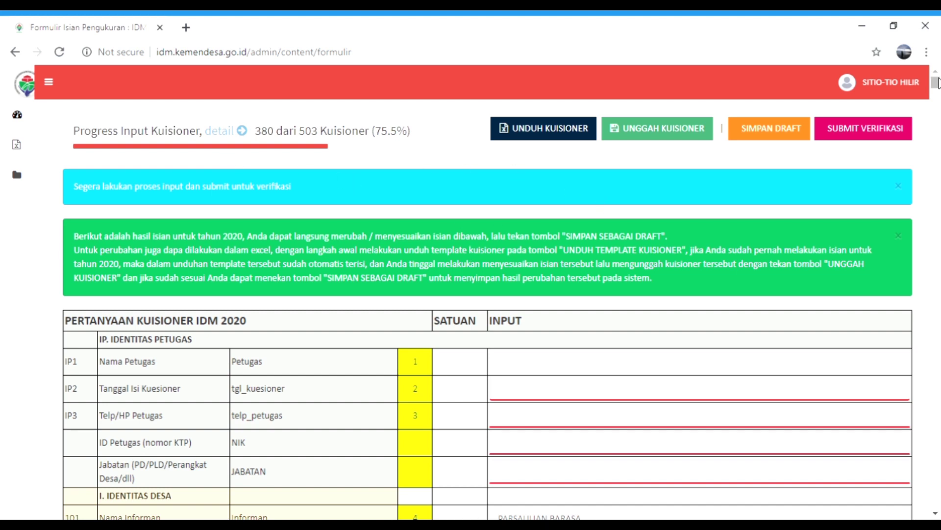
Step: Look over the officer and village identity questions at the start of the online questionnaire
drag(939, 77, 938, 80)
click(523, 370)
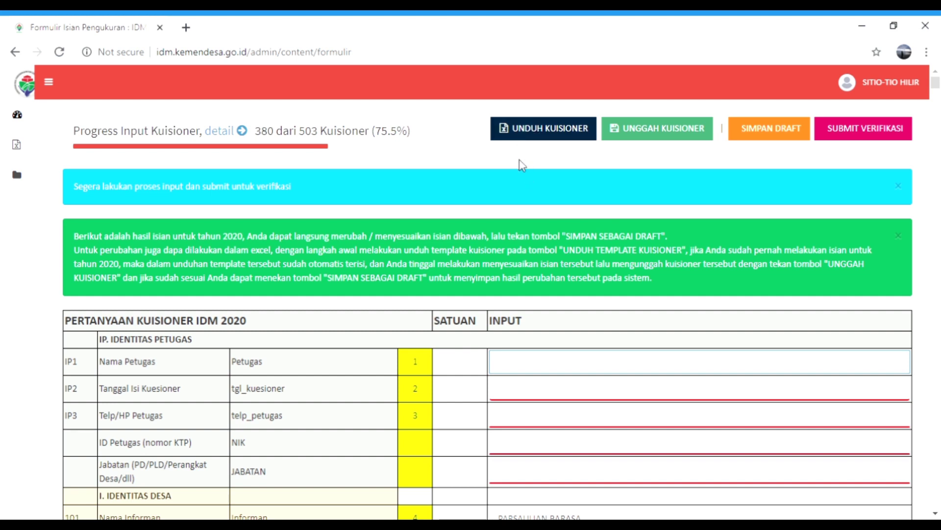
click(563, 302)
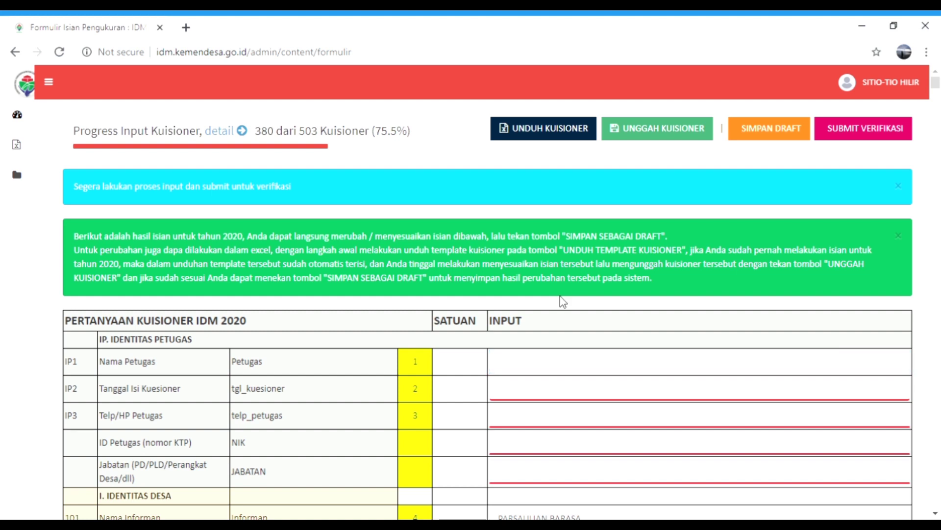
scroll(935, 83, down, 4)
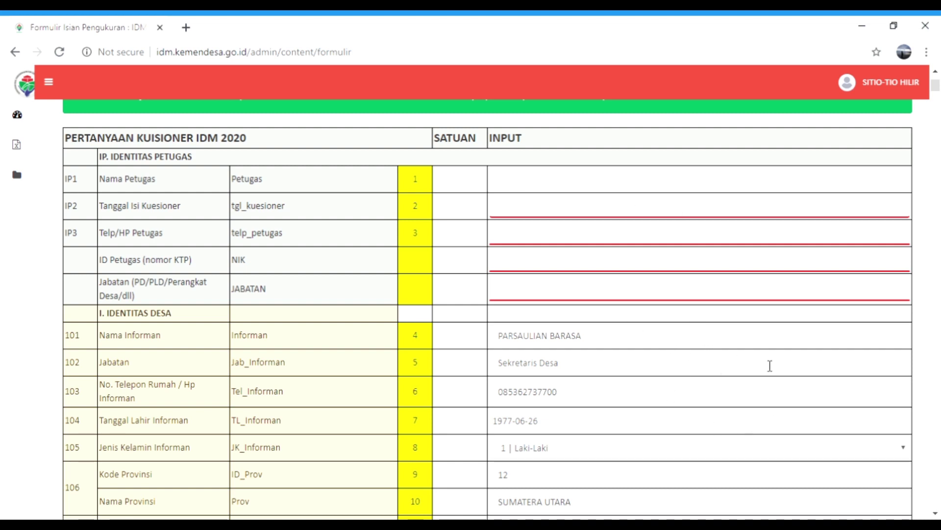
scroll(936, 88, up, 4)
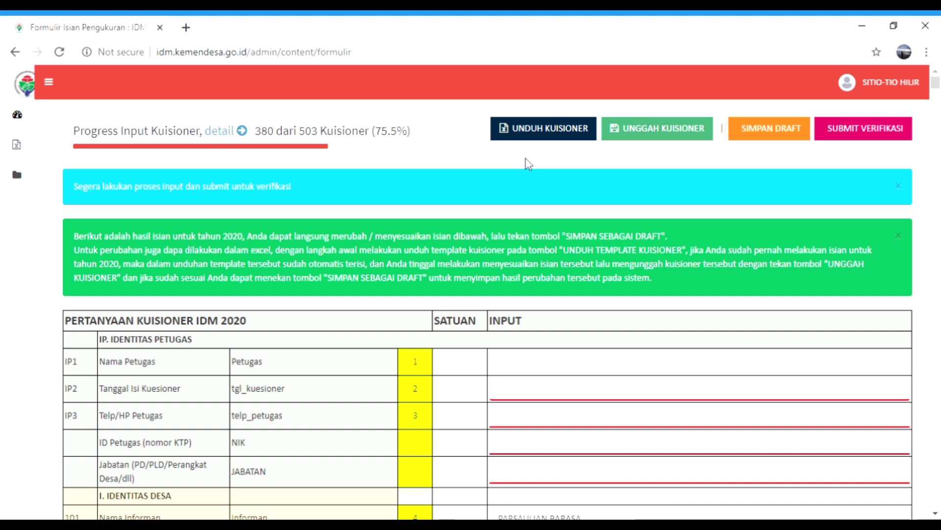
Step: Return to the site's home page and sign in with the village account's username and password
click(22, 55)
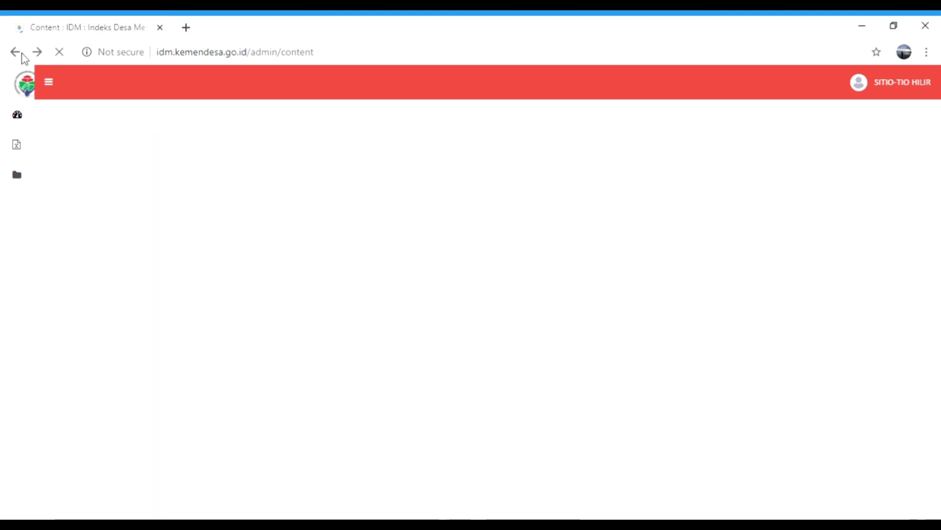
click(22, 55)
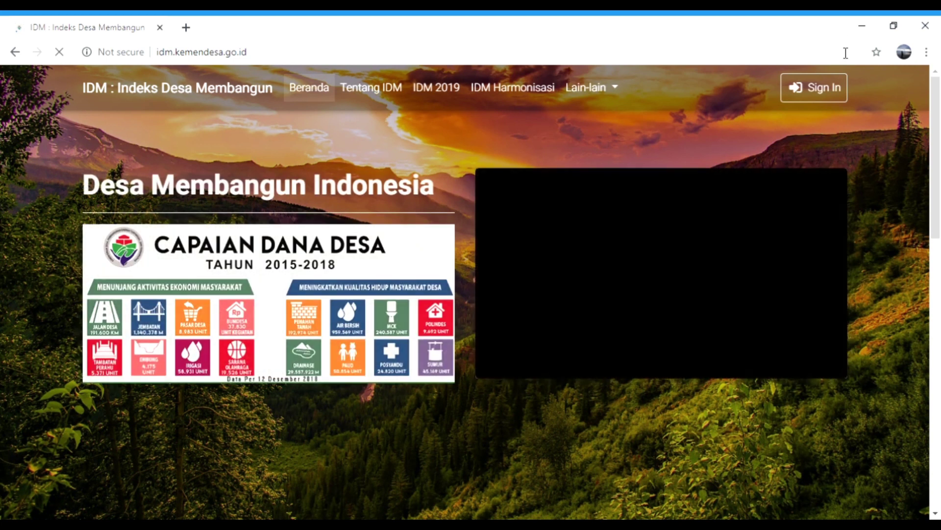
click(828, 86)
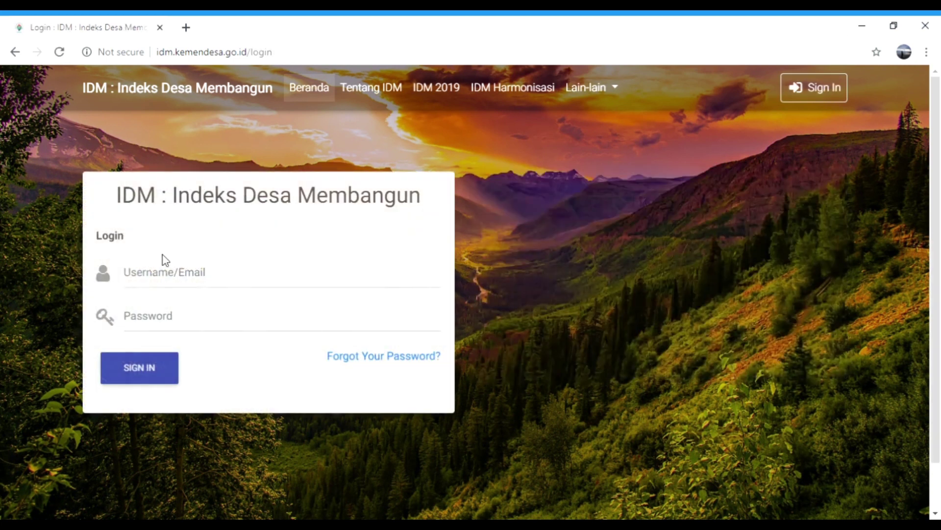
click(164, 278)
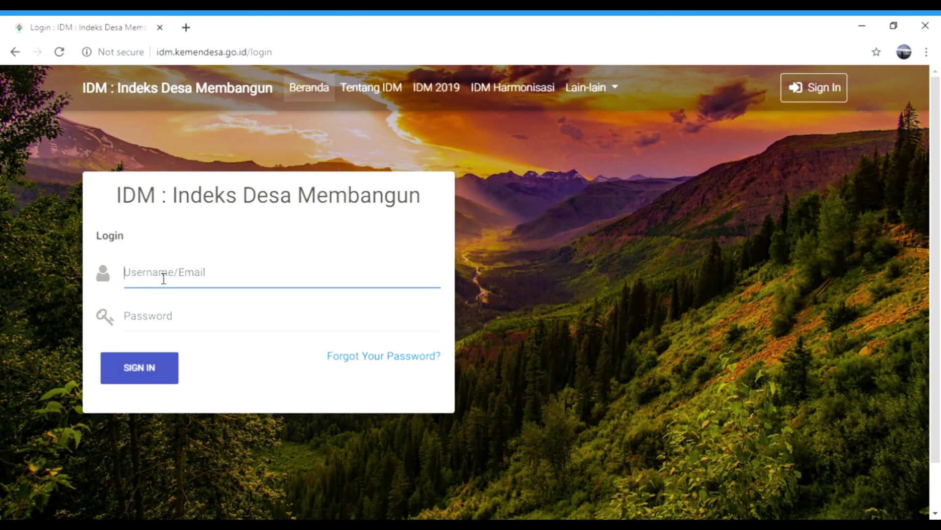
key(ctrl+v)
click(166, 318)
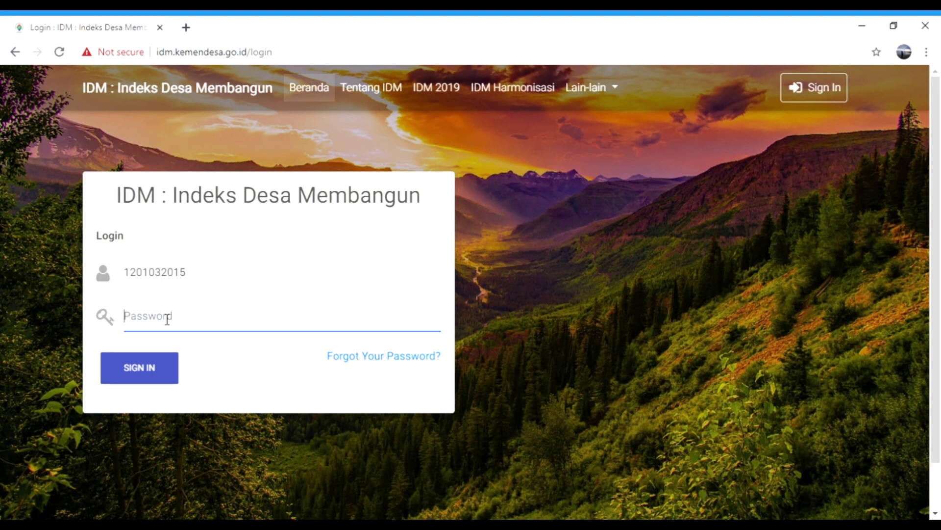
text(••)
click(152, 373)
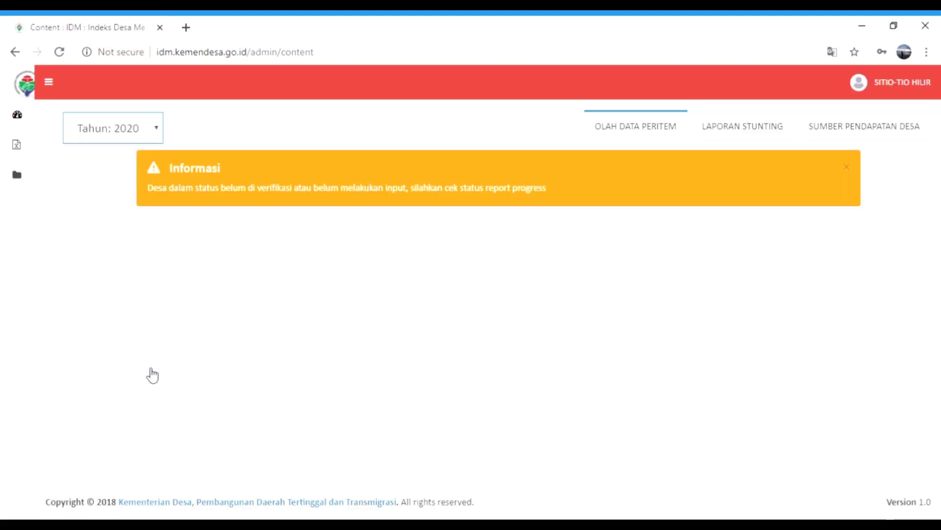
click(153, 375)
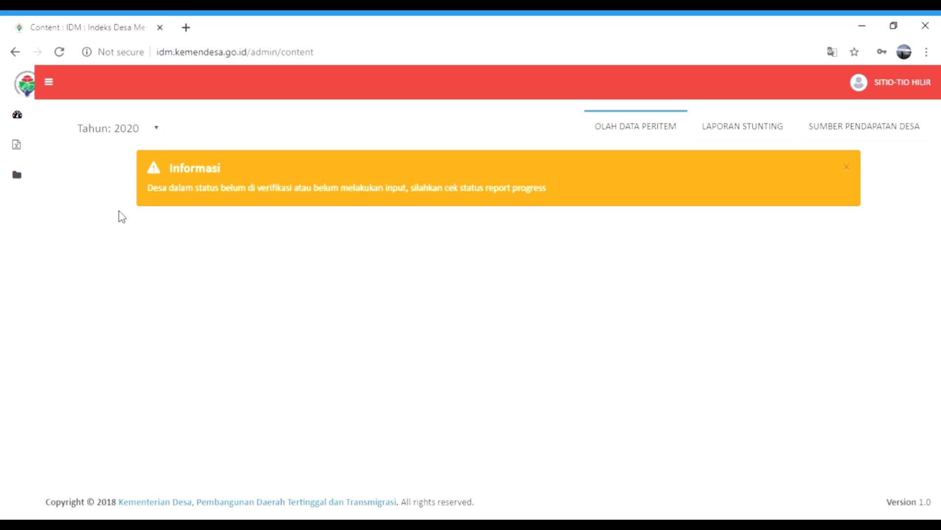
Step: Open the 2020 questionnaire form, download the questionnaire template, and open the file in Excel
mouse_move(5, 94)
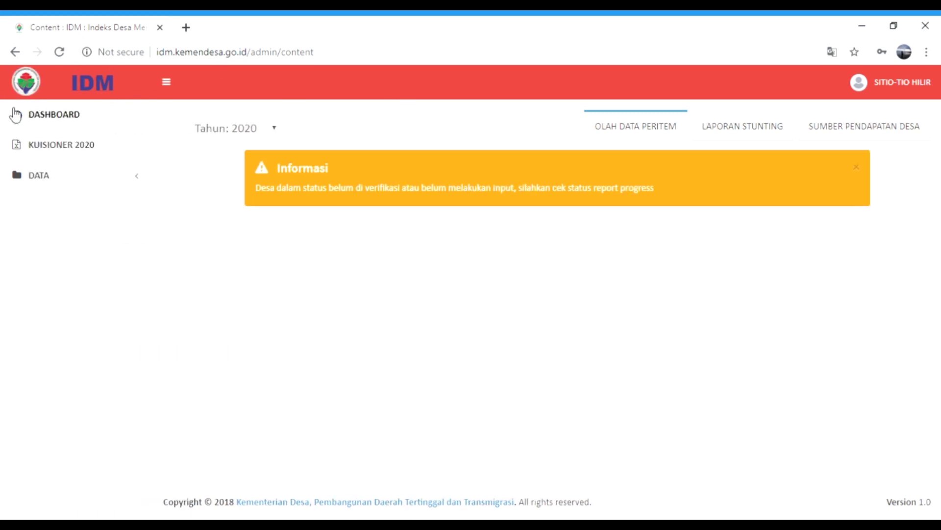
click(44, 147)
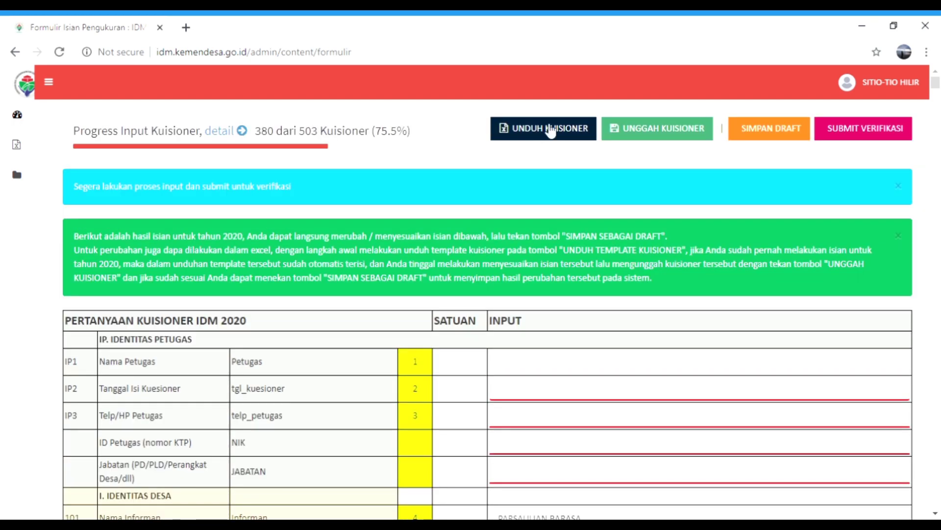
click(551, 130)
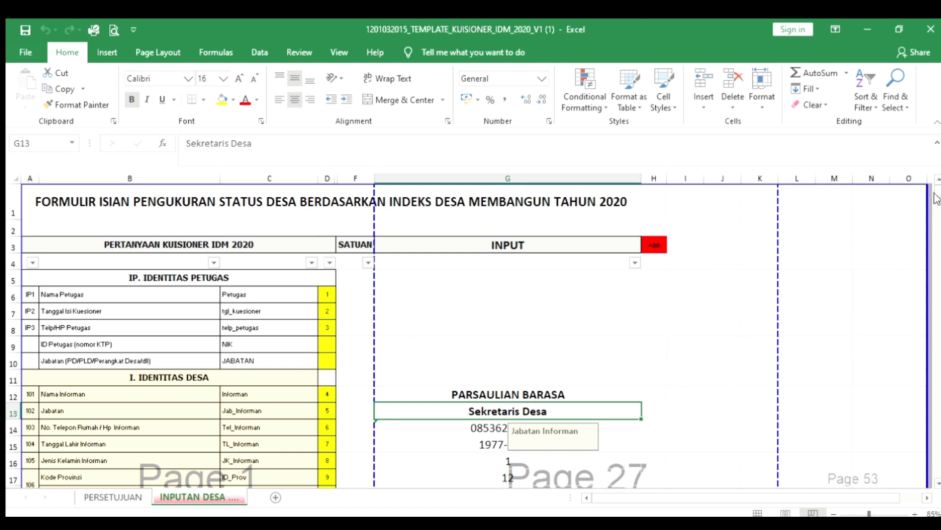
Step: Examine the officer and village identity sections of the INPUTAN DESA sheet, including the village officials' counts, row by row
scroll(937, 193, down, 3)
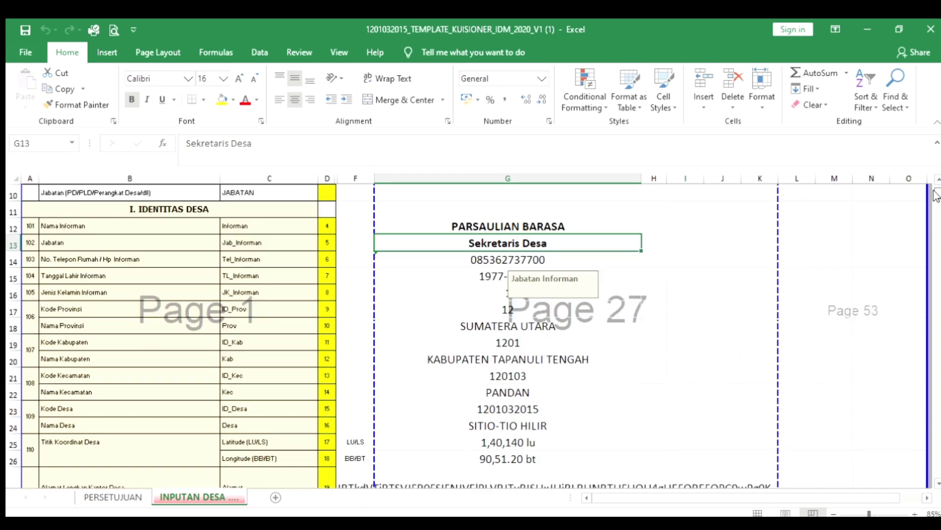
click(690, 245)
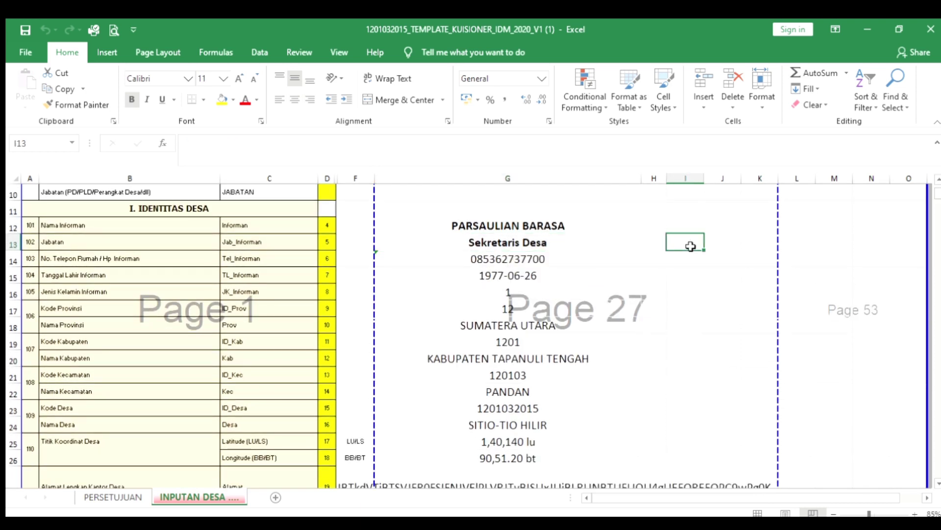
key(ctrl+Home)
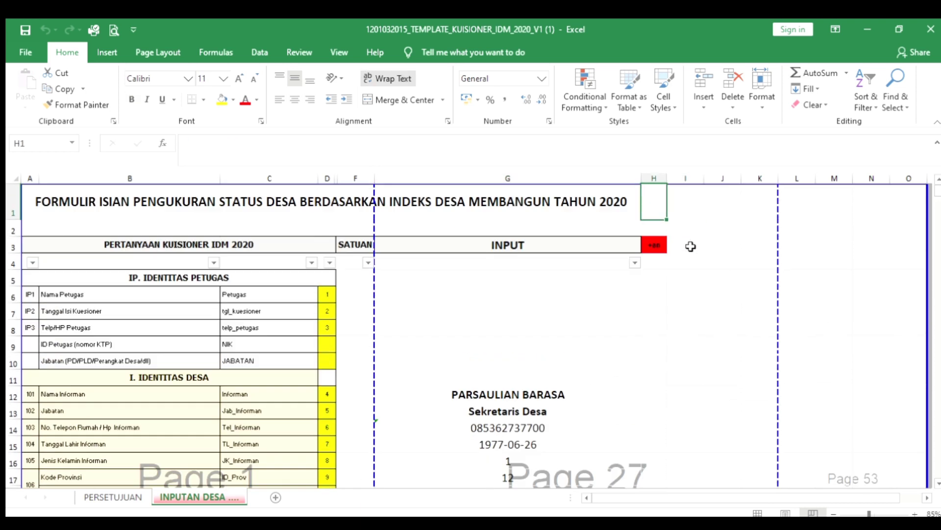
key(Down)
key(Down)
key(Down)
key(Down)
key(Down)
key(Down)
key(Down)
key(Down)
key(Down)
key(Down)
key(Down)
key(Down)
key(Down)
key(Down)
key(Down)
key(Down)
key(Down)
key(Down)
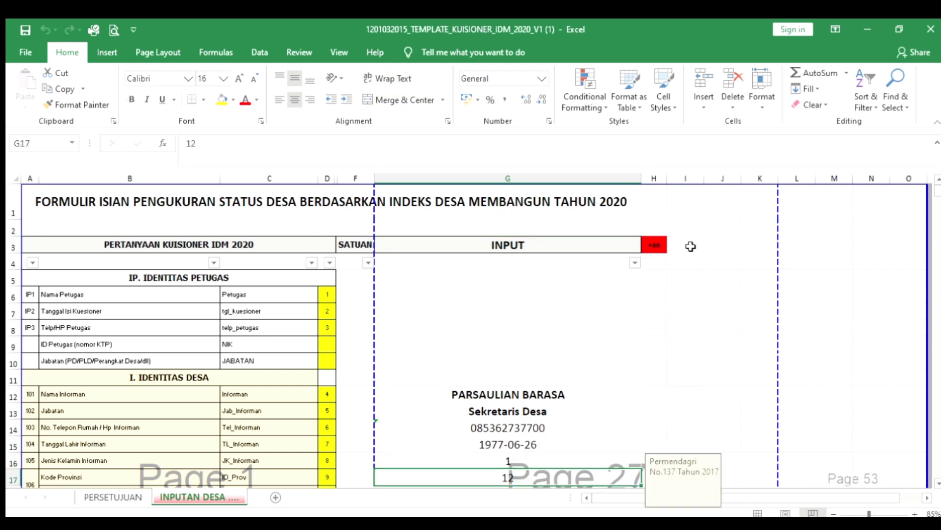
key(Down)
key(Down)
key(Down)
key(Down)
key(Down)
key(Down)
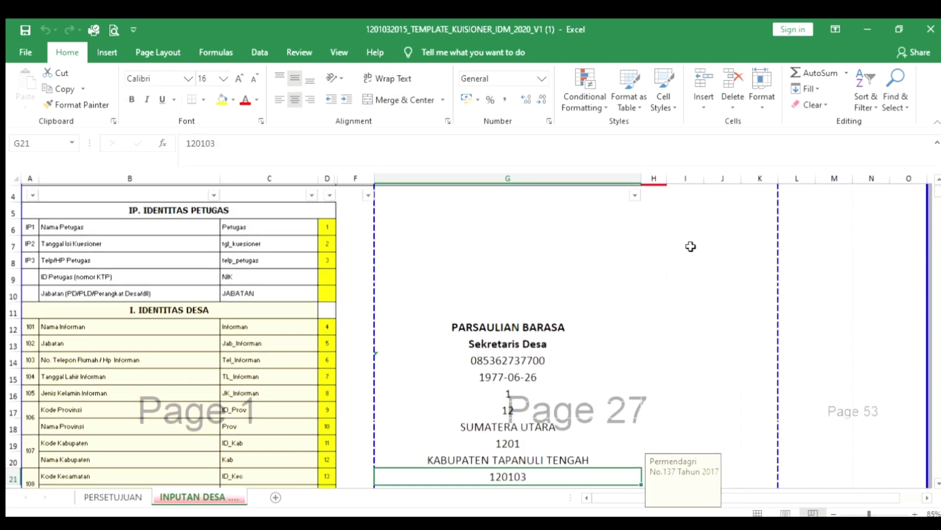
key(Down)
key(Down)
key(Down)
key(Down)
key(Down)
key(Down)
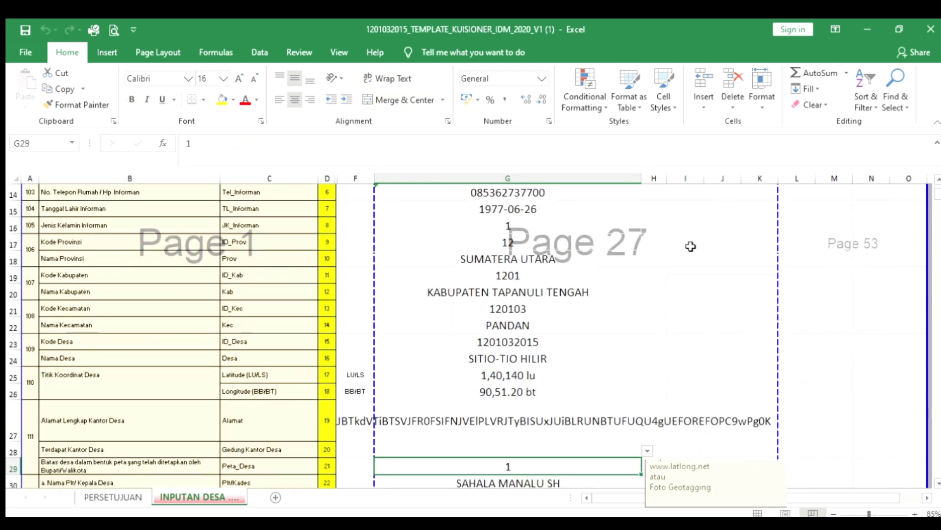
key(Down)
key(Down)
key(Down)
key(Down)
key(Down)
key(Down)
key(Down)
key(Down)
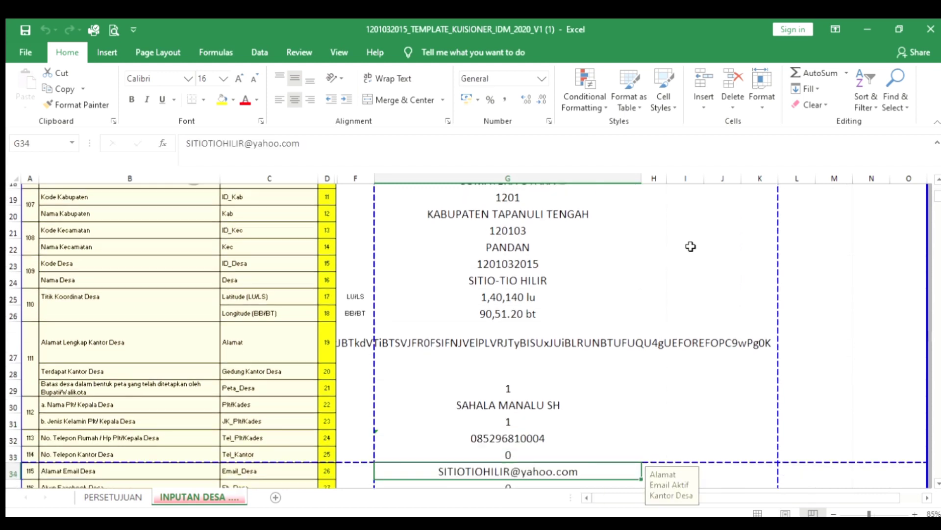
key(Down)
key(Down)
key(Down)
key(Down)
key(Down)
key(Down)
key(Down)
key(Down)
key(Down)
key(Down)
key(Down)
key(Down)
key(Down)
key(Down)
key(Down)
key(Down)
key(Down)
key(Down)
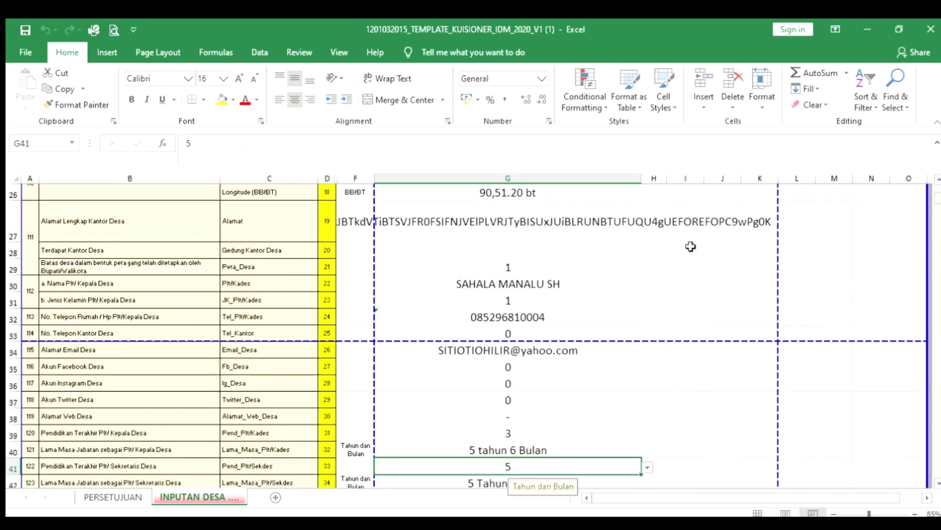
key(Down)
key(Down)
key(Down)
key(Down)
key(Down)
key(Down)
key(Down)
key(Down)
key(Down)
key(Down)
key(Down)
key(Down)
key(Down)
key(Down)
key(Down)
key(Down)
key(Down)
key(Down)
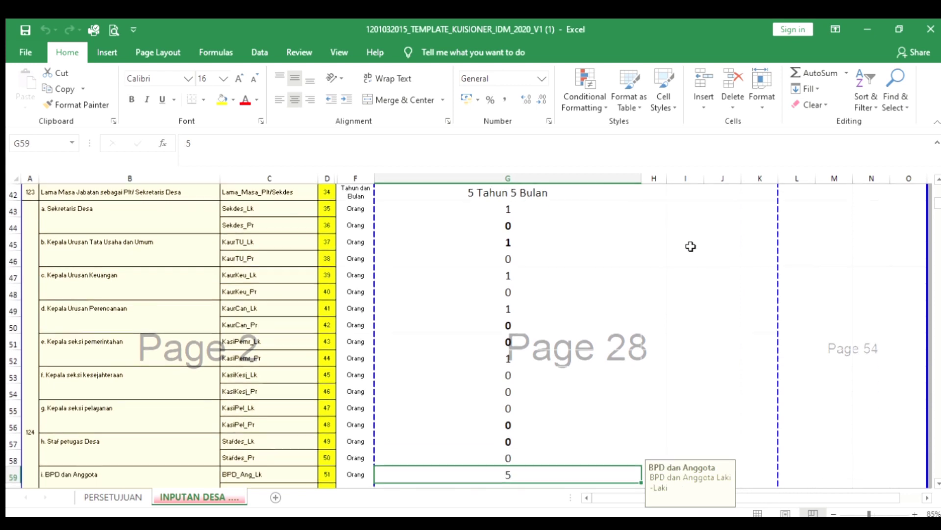
key(Down)
key(Down)
key(Down)
key(Down)
key(Down)
key(Down)
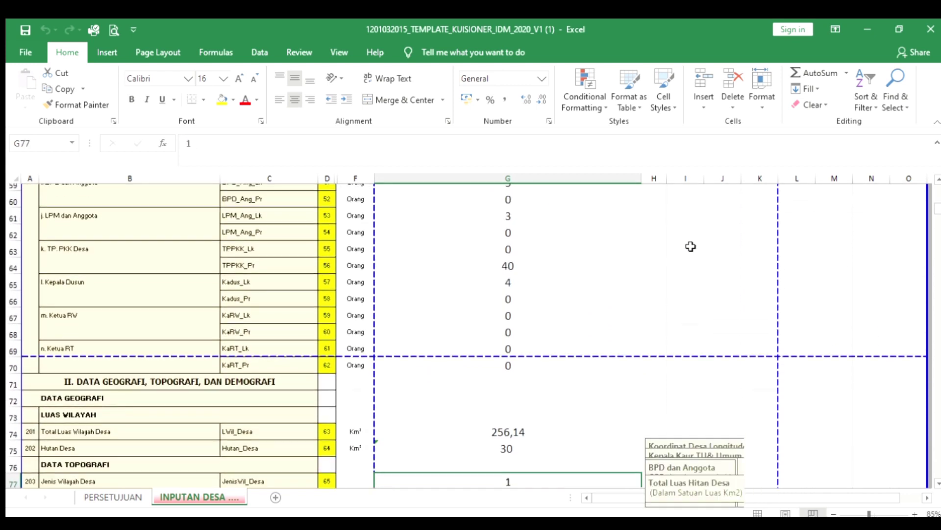
Step: Examine the geography, topography and population data by age and occupation on the INPUTAN DESA sheet
key(Down)
key(Down)
key(Down)
key(Down)
key(Down)
key(Down)
key(Down)
key(Down)
key(Down)
key(Down)
key(Down)
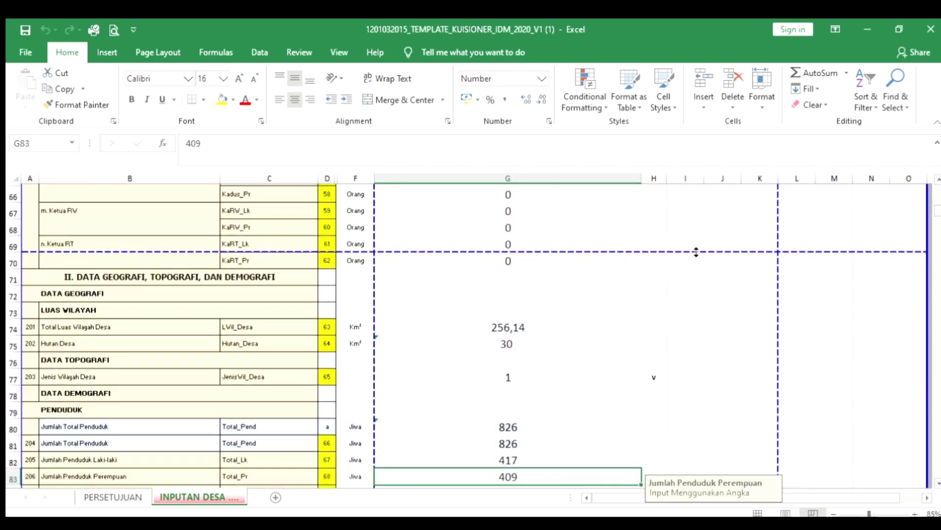
key(Down)
key(Down)
key(Down)
key(Down)
key(Down)
key(Down)
key(Down)
key(Down)
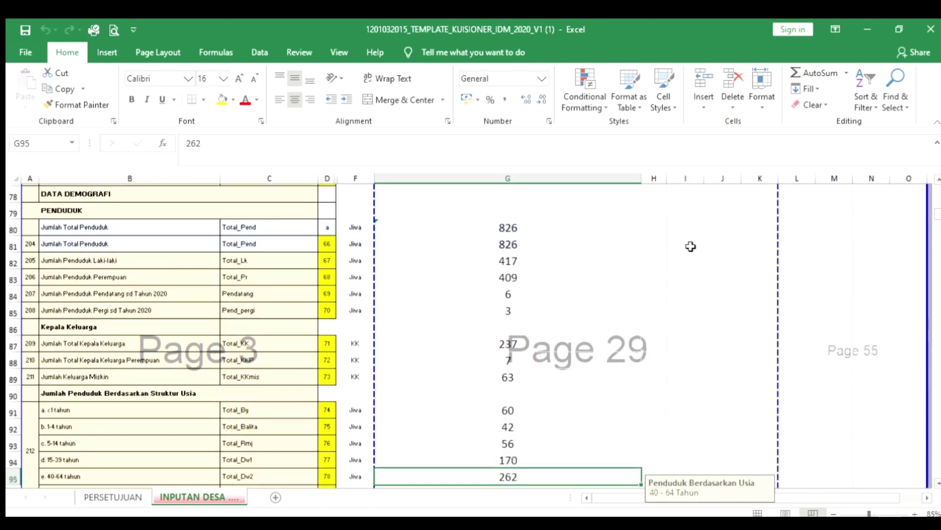
key(Down)
key(Down)
key(Down)
key(Down)
key(Down)
key(Down)
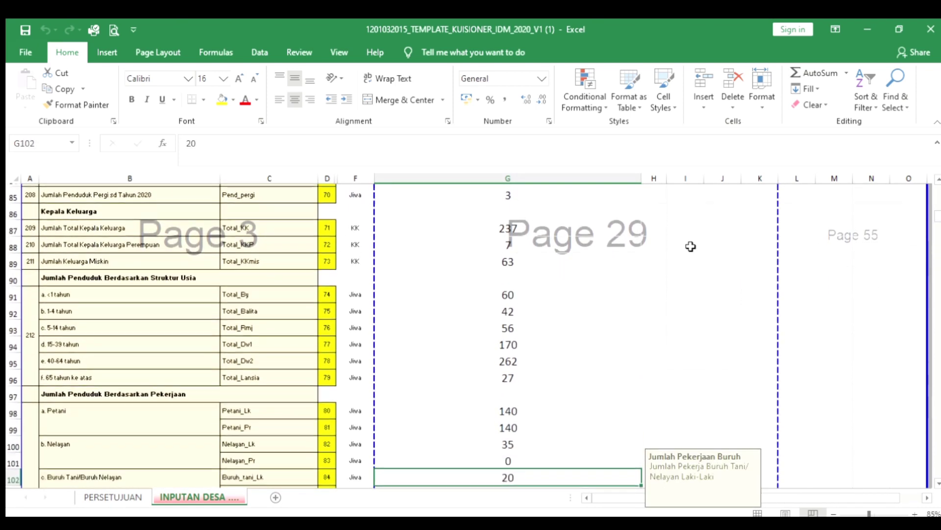
key(Down)
key(Down)
key(Down)
key(Down)
key(Down)
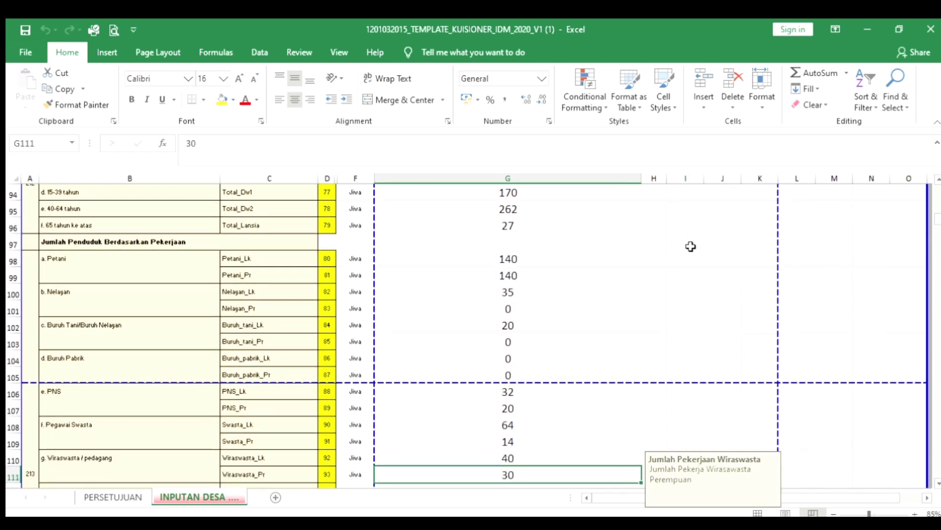
key(Up)
key(Up)
key(Up)
key(Up)
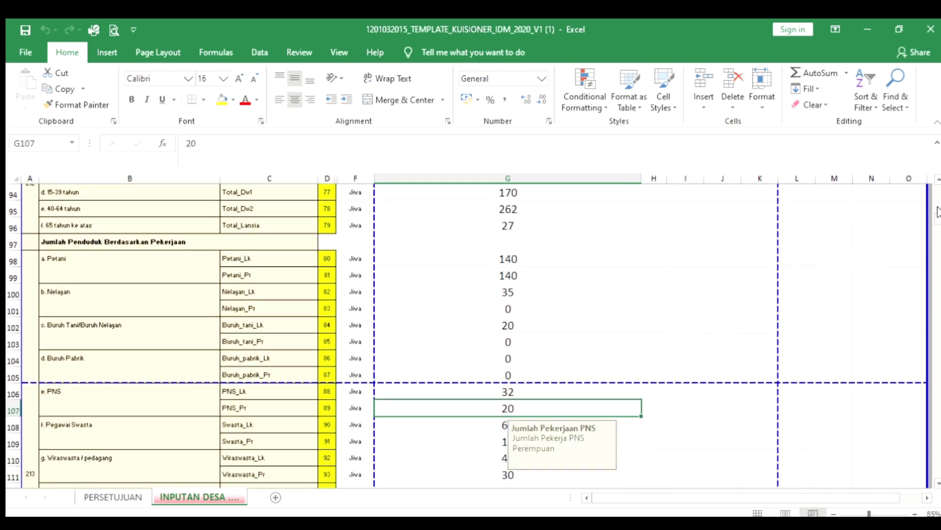
drag(937, 213, 937, 225)
key(Down)
key(Down)
key(Down)
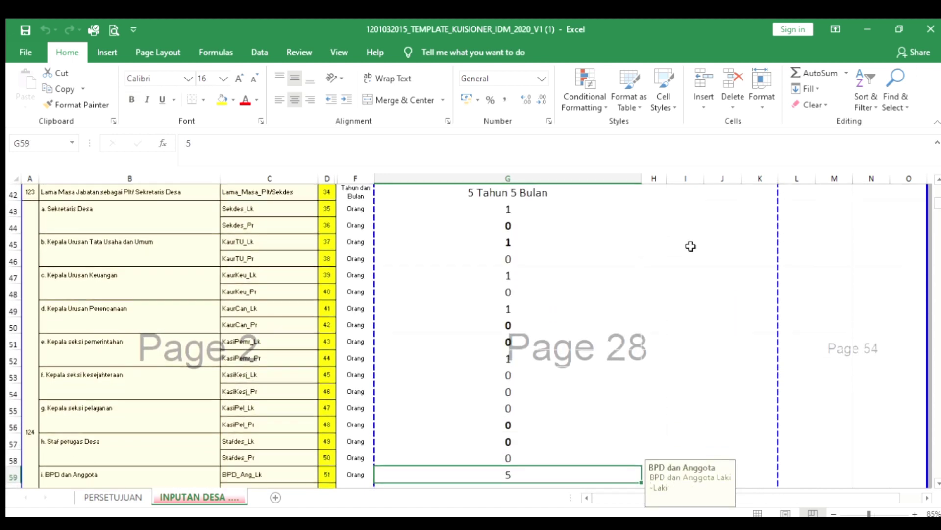
Step: Examine the village institution counts from BPD to Ketua RT, and the area and terrain data, on the INPUTAN DESA sheet
key(Down)
key(Down)
key(Down)
key(Down)
key(Down)
key(Down)
key(Down)
key(Down)
key(Down)
key(Down)
key(Down)
key(Down)
key(Down)
key(Down)
key(Down)
key(Down)
key(Down)
key(Down)
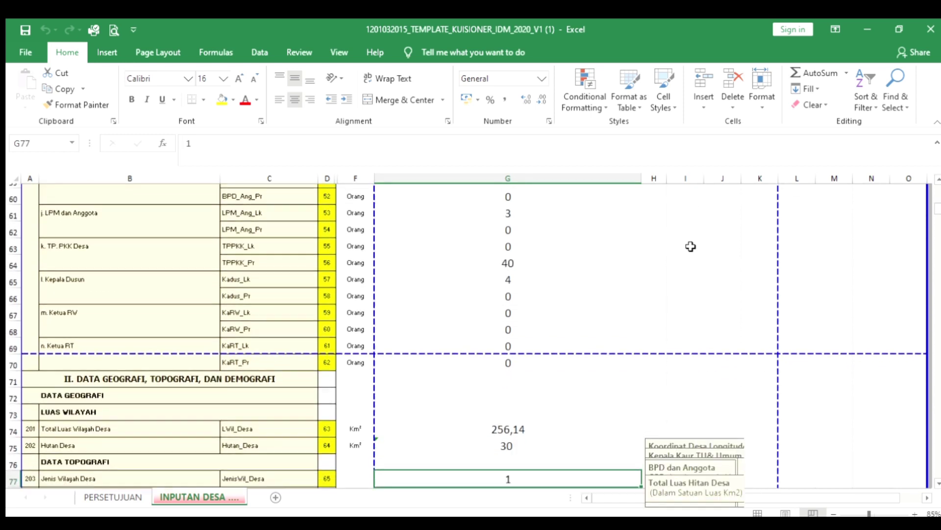
Step: Examine the demographic answers on total population, heads of family and age structure row by row
key(Down)
key(Down)
key(Down)
key(Down)
key(Down)
key(Down)
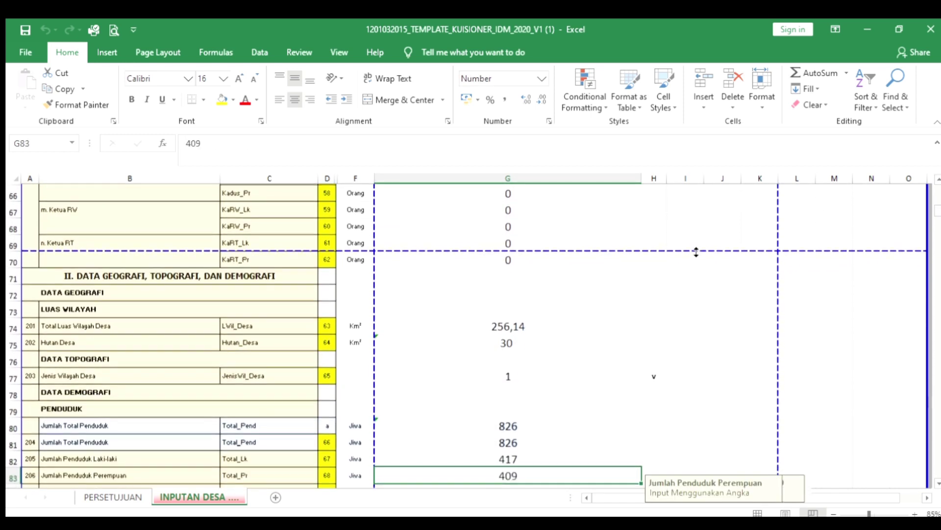
key(Down)
key(Down)
key(Down)
key(Down)
key(Down)
key(Down)
key(Down)
key(Down)
key(Down)
key(Down)
key(Down)
key(Down)
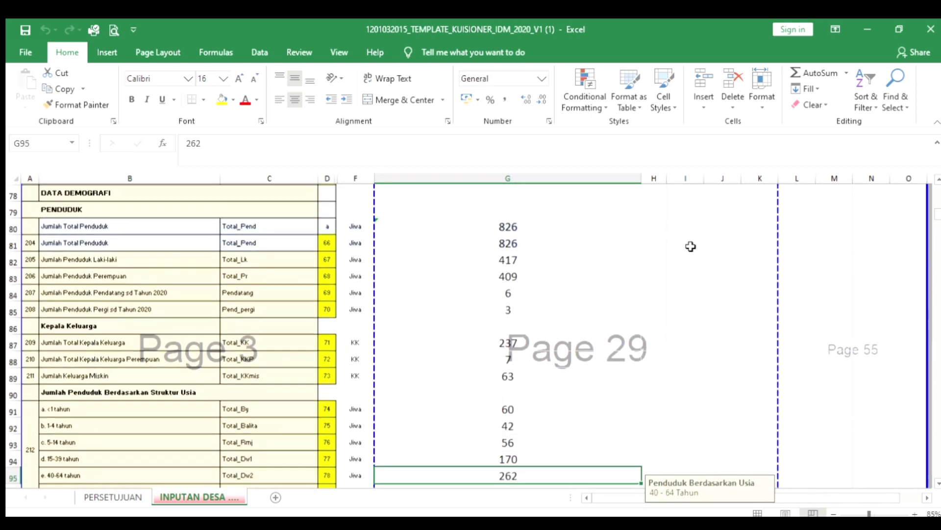
Step: Examine the population by occupation answers, from Petani to Wiraswasta/pedagang, for men and women
key(Down)
key(Down)
key(Down)
key(Down)
key(Down)
key(Down)
key(Down)
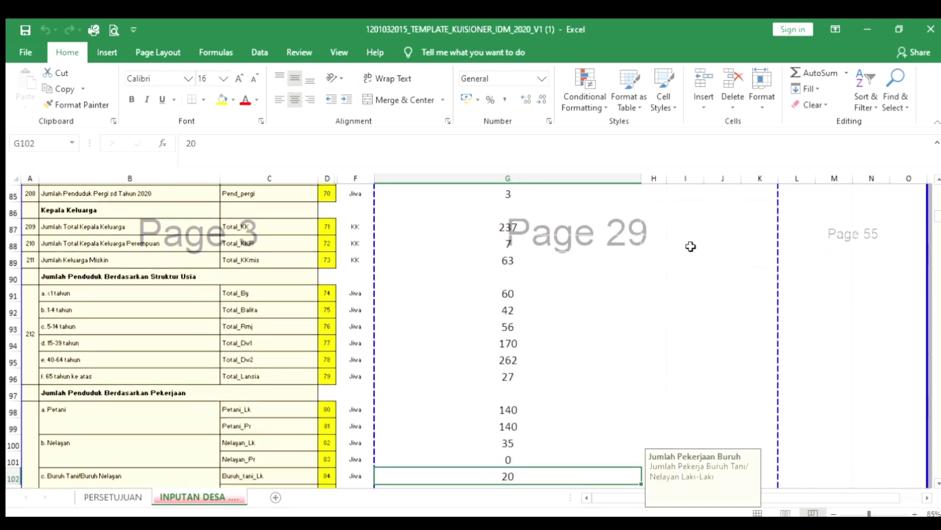
key(Down)
key(Down)
key(Down)
key(Down)
key(Down)
key(Down)
key(Down)
key(Down)
key(Down)
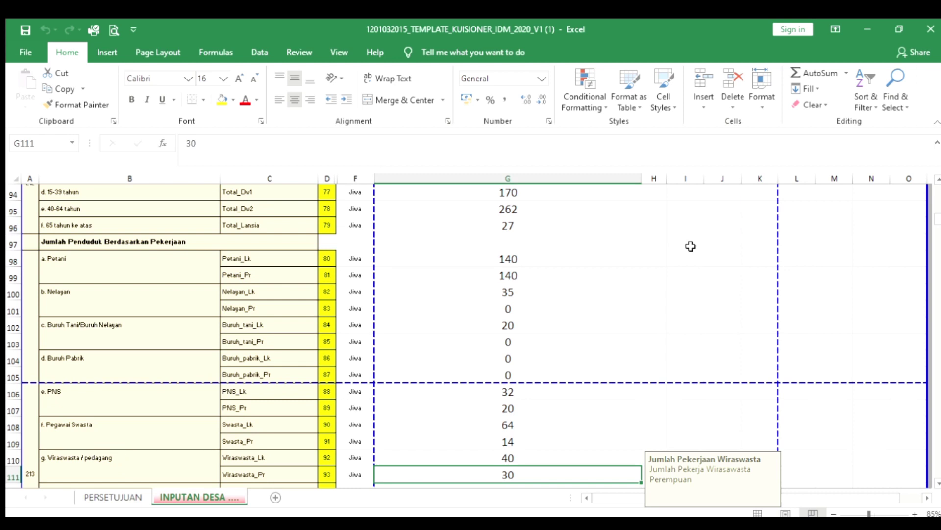
key(Up)
key(Up)
key(Up)
key(Up)
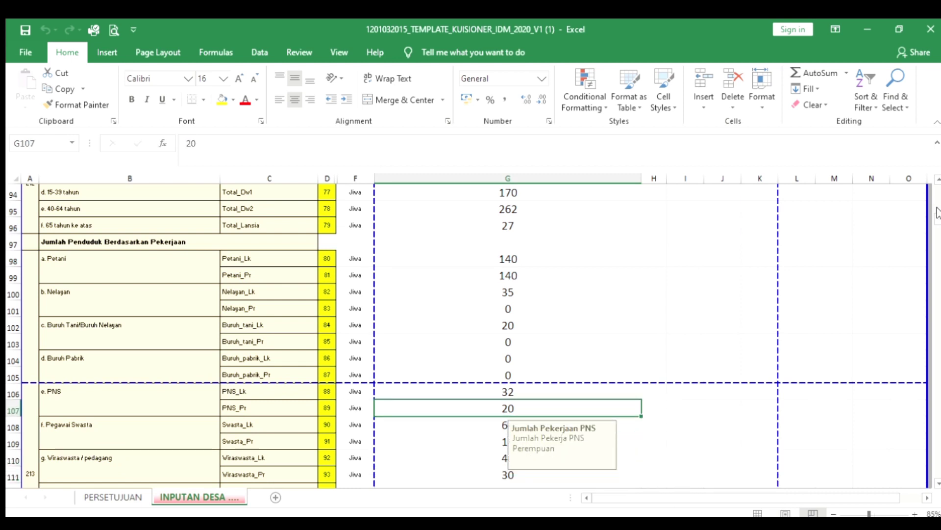
Step: Examine the remaining demographic data and the type, distance and travel time of the nearest health facility under DIMENSI SOSIAL
scroll(938, 211, up, 8)
scroll(937, 215, down, 3)
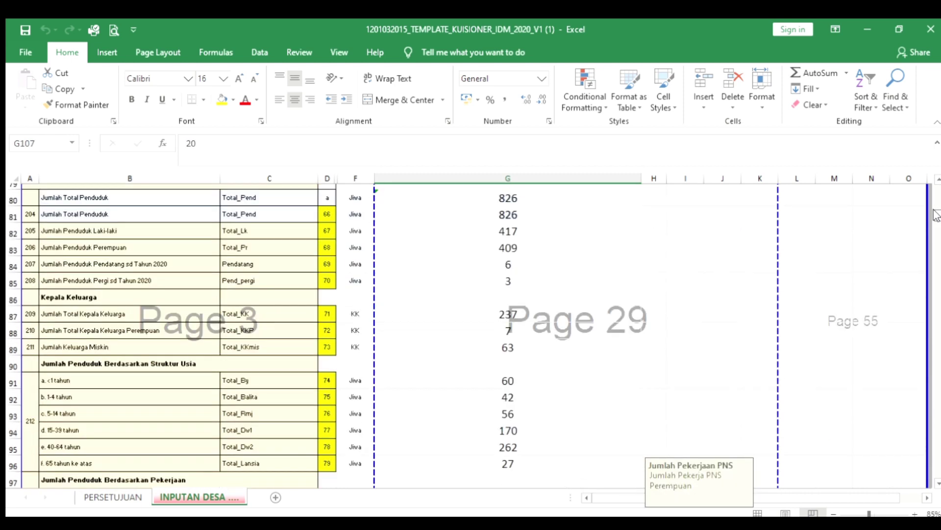
scroll(936, 214, down, 8)
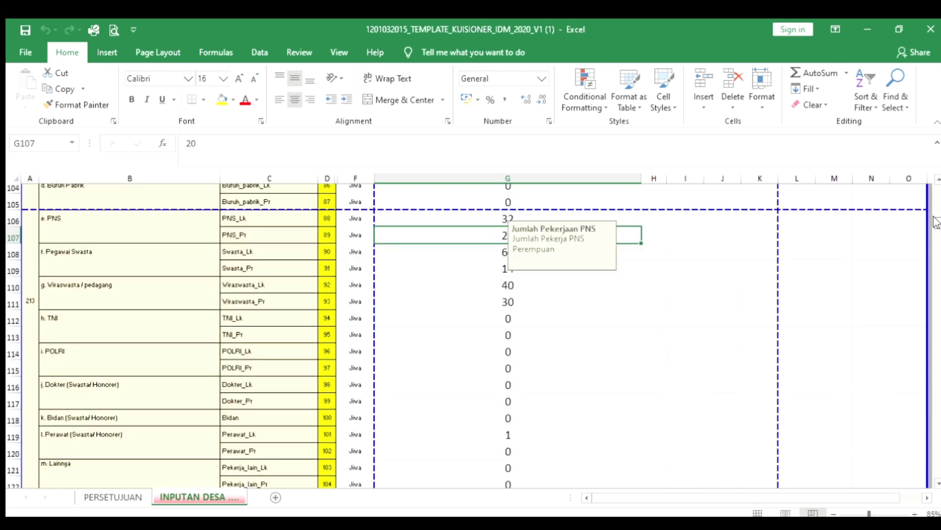
scroll(937, 223, down, 5)
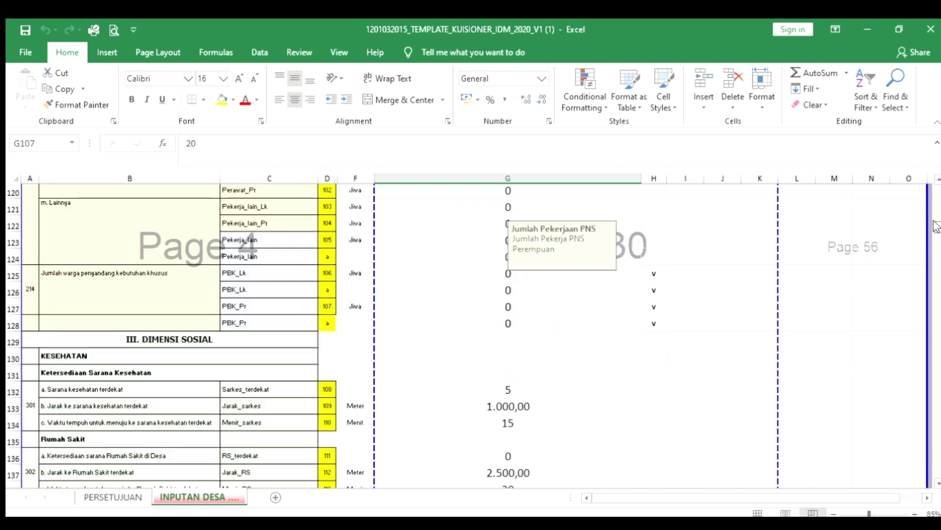
scroll(937, 227, down, 2)
click(497, 275)
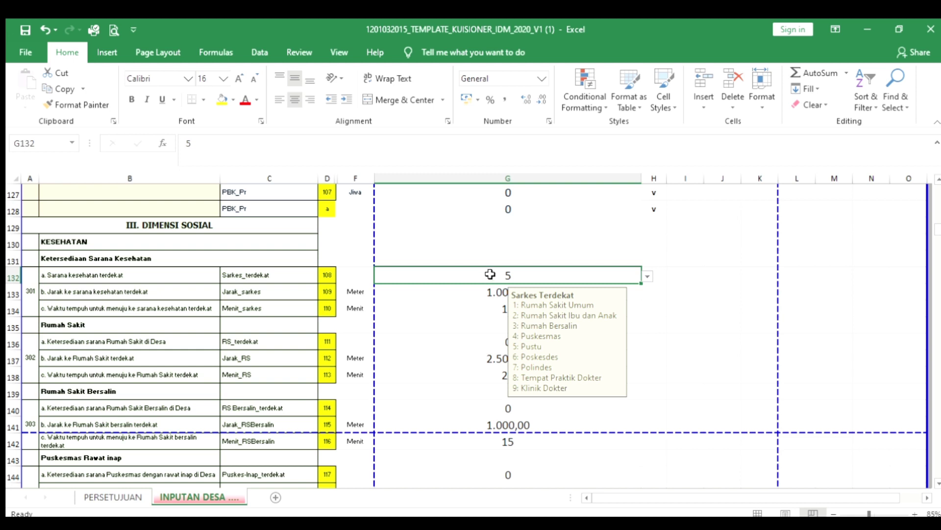
key(Down)
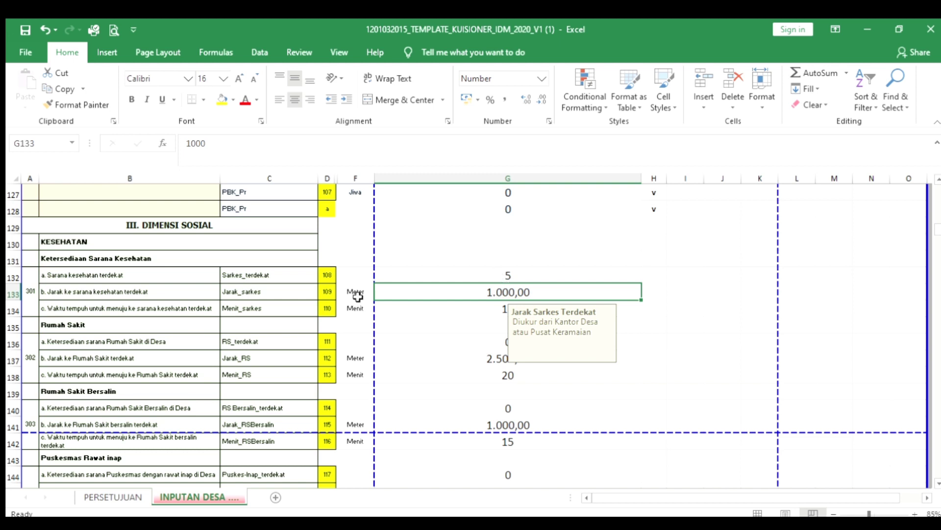
click(453, 306)
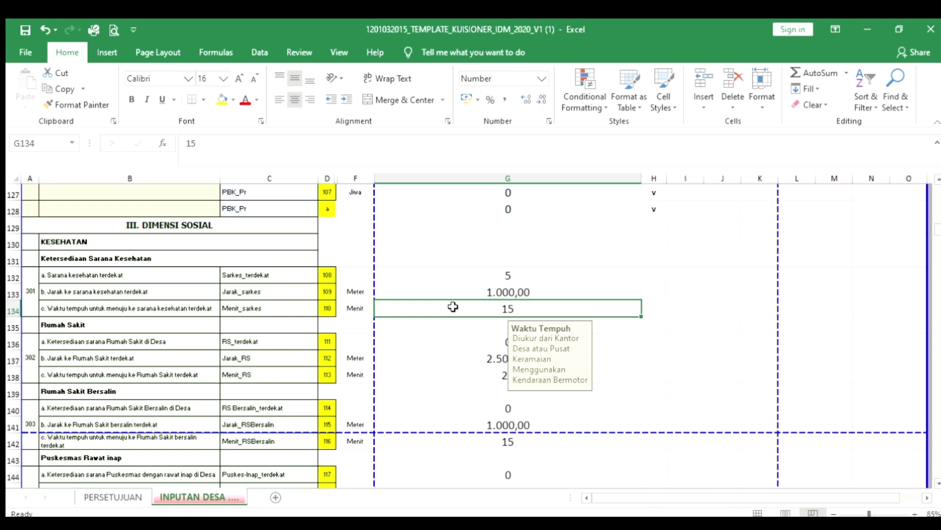
Step: Examine the availability, distance and travel time answers for the hospitals and Puskesmas down to the Rumah Bersalin section
key(Down)
key(Down)
key(Down)
key(Down)
key(Down)
key(Down)
key(Down)
key(Down)
key(Down)
key(Down)
key(Down)
key(Down)
key(Down)
key(Down)
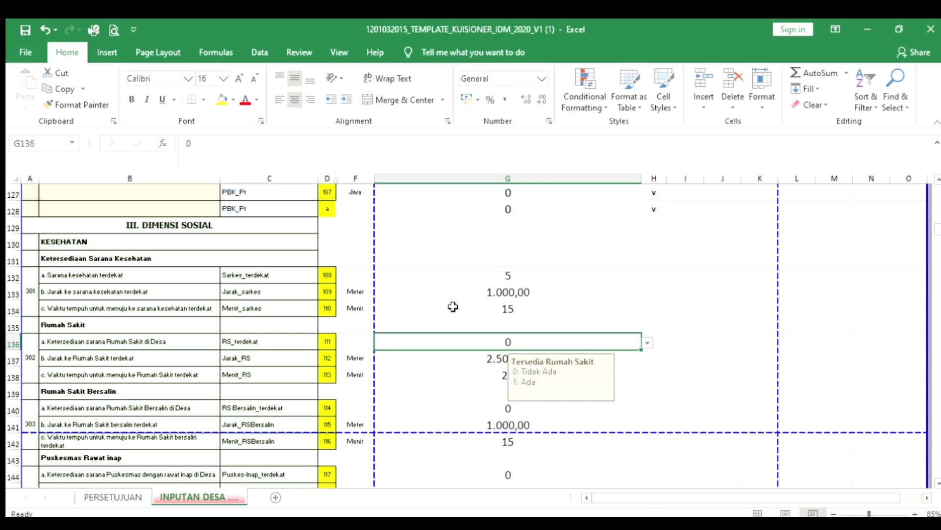
key(Down)
key(Down)
key(Down)
key(Down)
key(Down)
key(Down)
key(Down)
key(Down)
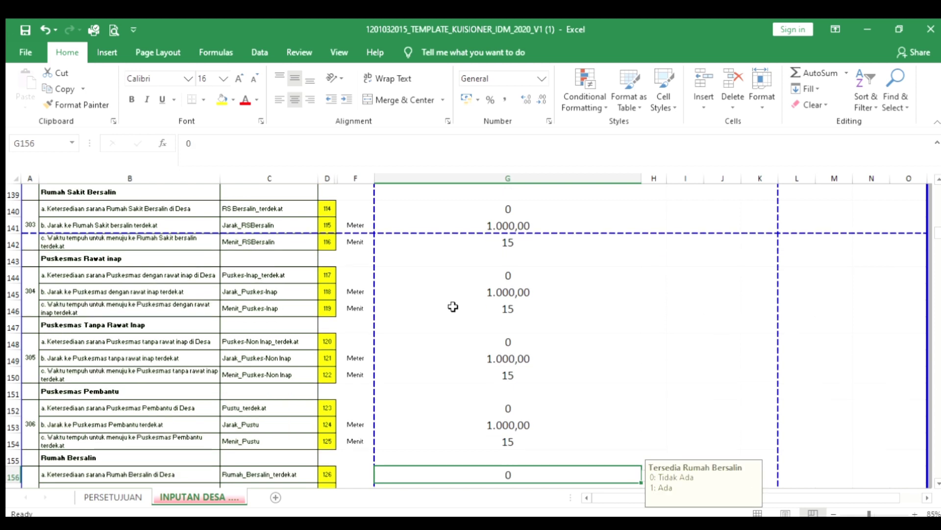
Step: Fill in the Rumah Bersalin section with availability 0, distance 5000 meters and travel time 40 minutes
key(Down)
key(Up)
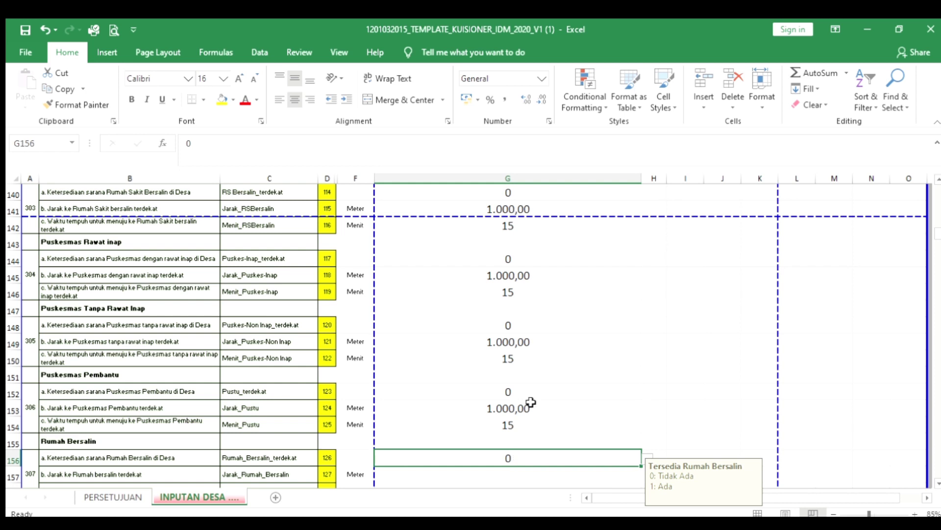
text(0)
key(Return)
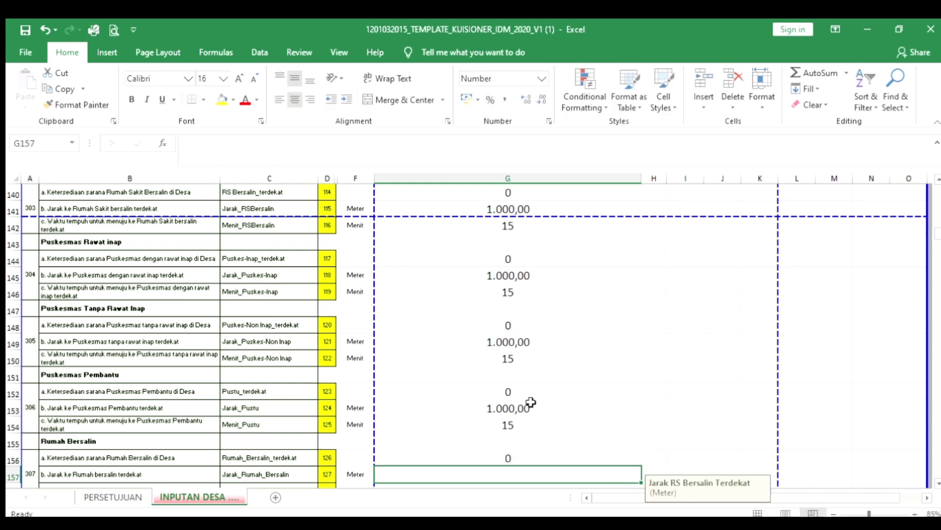
scroll(531, 402, down, 2)
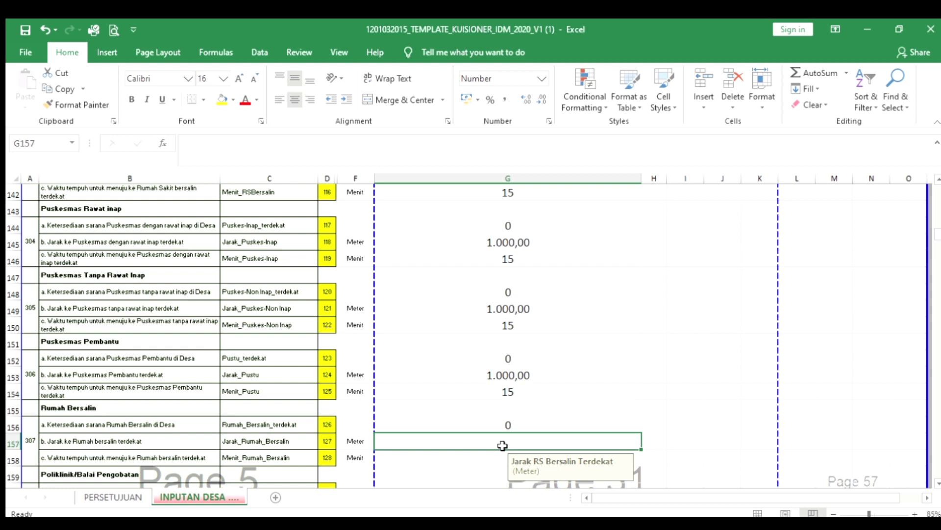
key(Down)
key(Up)
text(300)
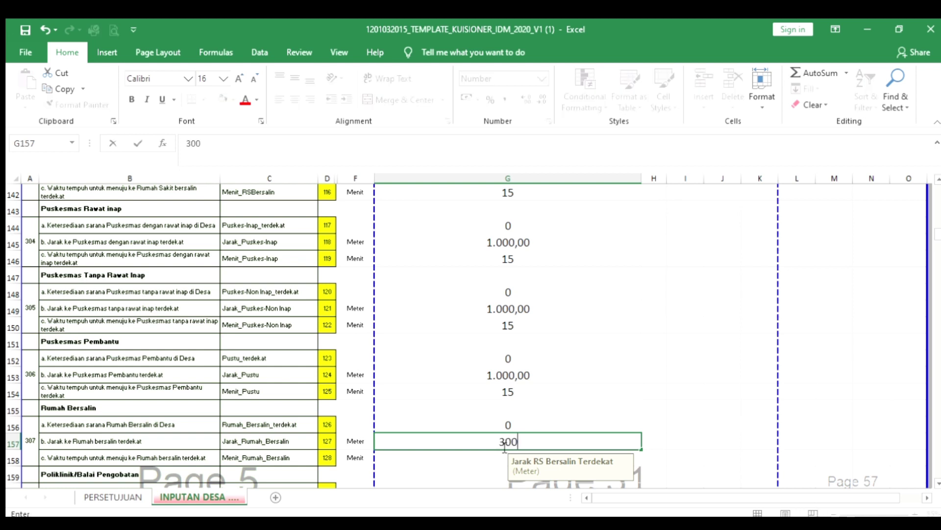
key(BackSpace)
key(BackSpace)
key(BackSpace)
text(5000)
key(Return)
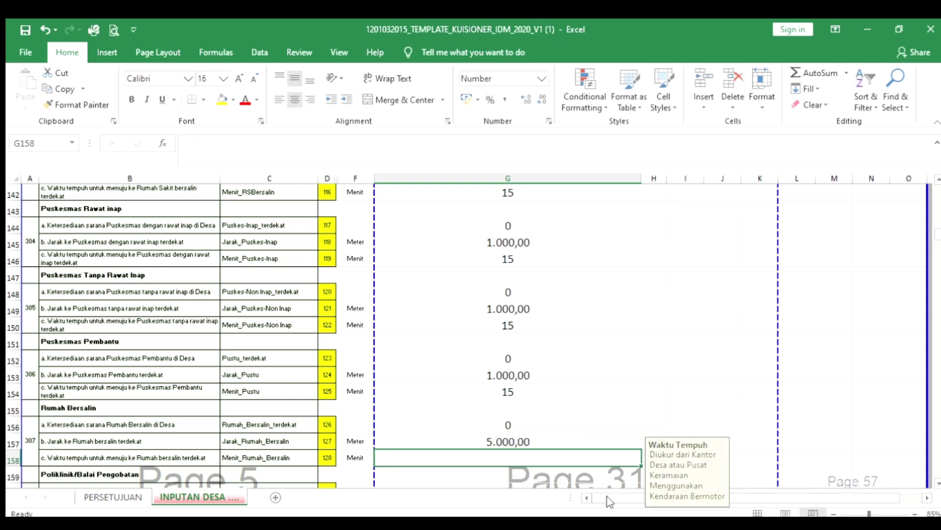
text(40)
key(Return)
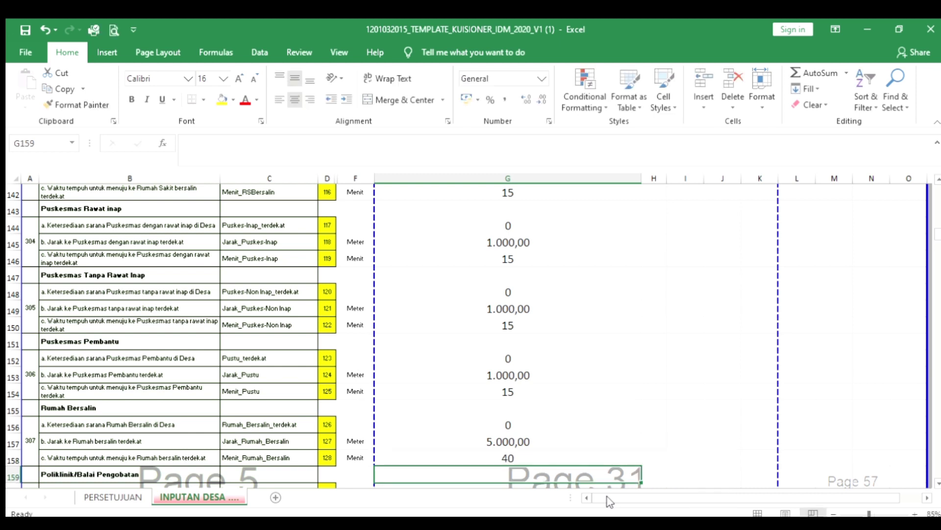
Step: Examine the answers for Poliklinik/Balai Pengobatan, Tempat Praktek Dokter and Tempat Praktek Bidan
key(Return)
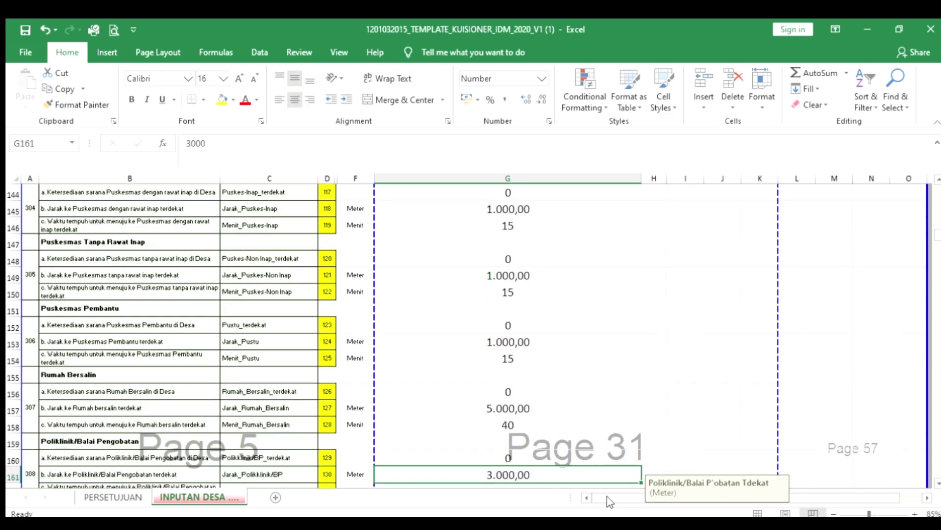
key(Return)
key(Return)
key(Return)
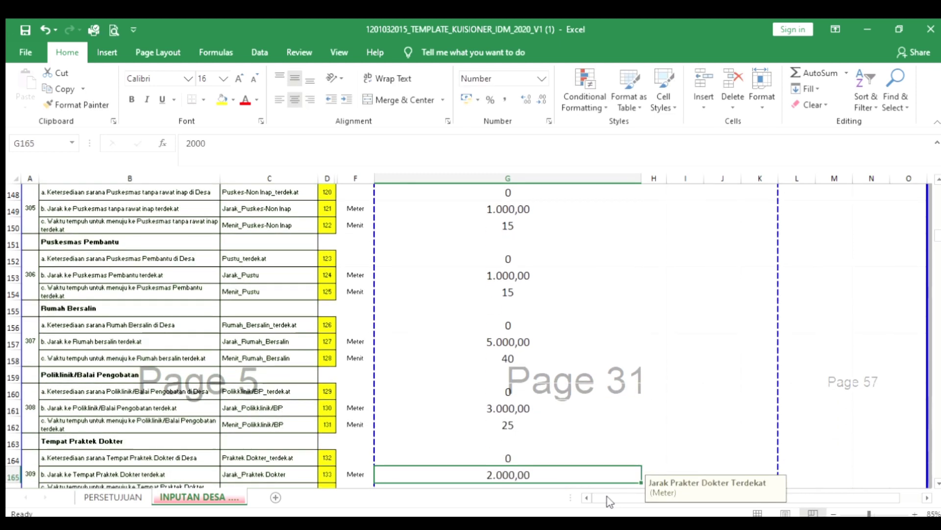
key(Return)
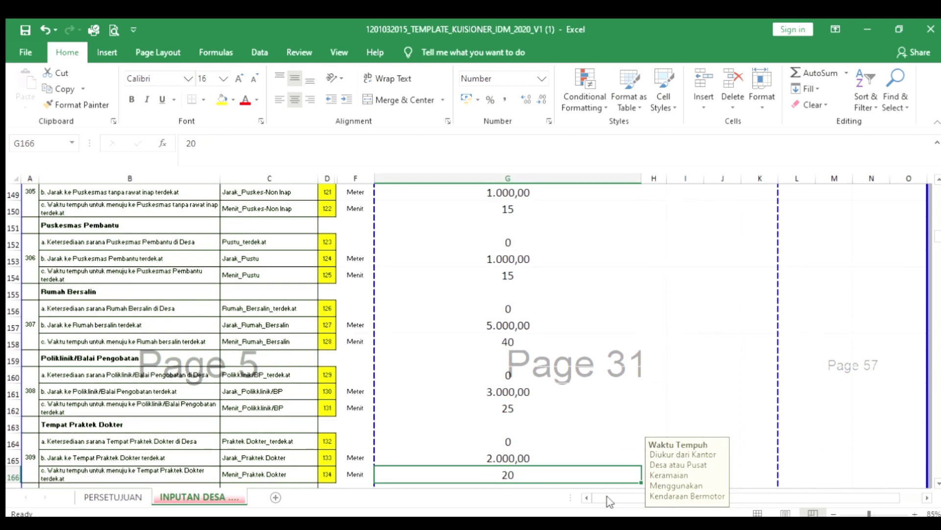
key(Return)
key(Return)
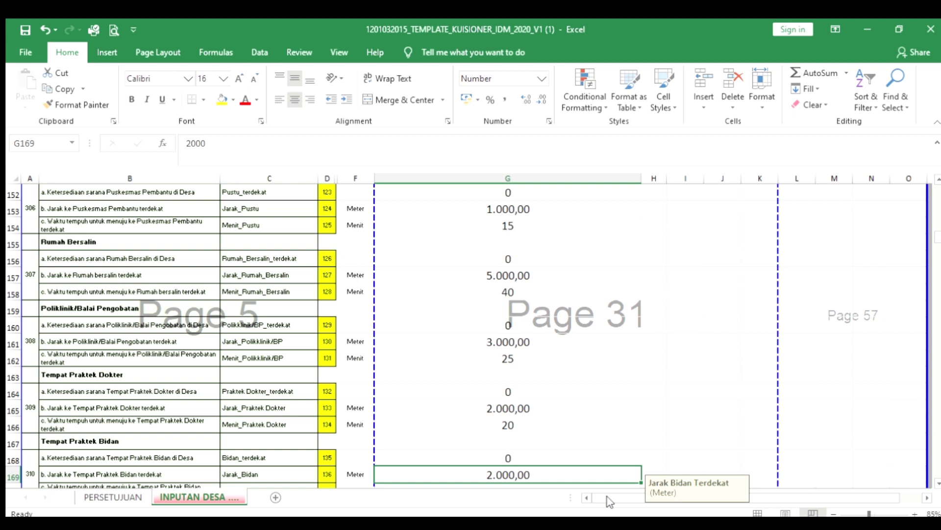
key(Return)
key(Return)
key(Return)
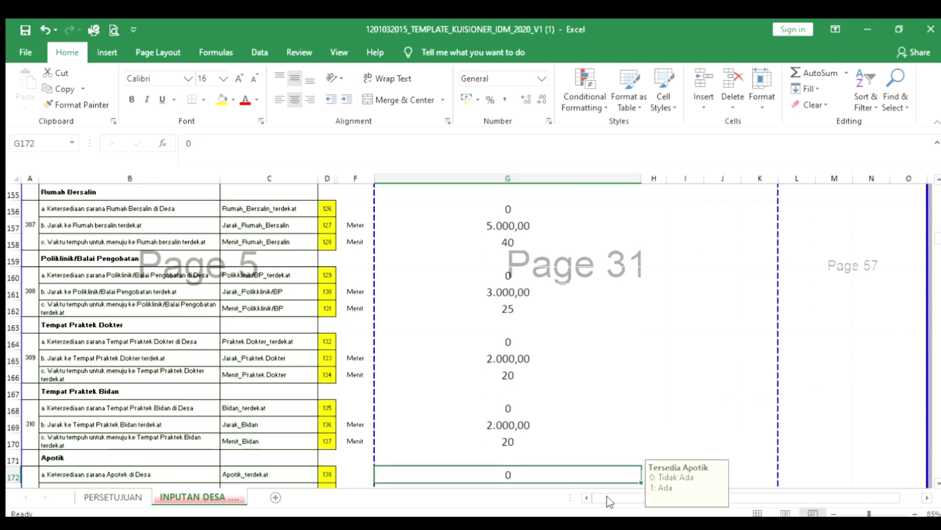
Step: Enter 2500 meters as the distance to the nearest Apotek and 15 minutes as its travel time
key(Return)
text(2500)
key(Return)
text(15)
key(Return)
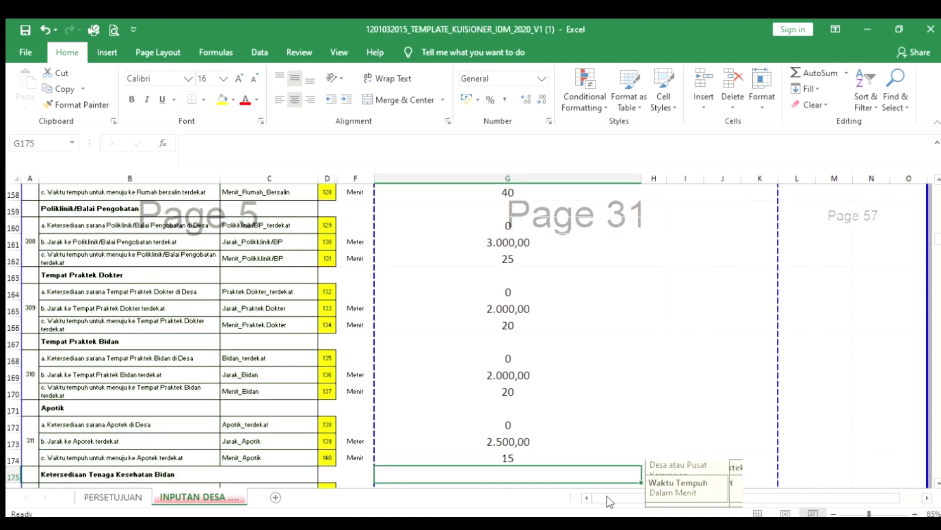
Step: Examine the answers on health workers, Poskesdes/Polindes access, and pregnant women and children aged 0-23 months
key(Return)
key(Return)
key(Return)
key(Return)
key(Return)
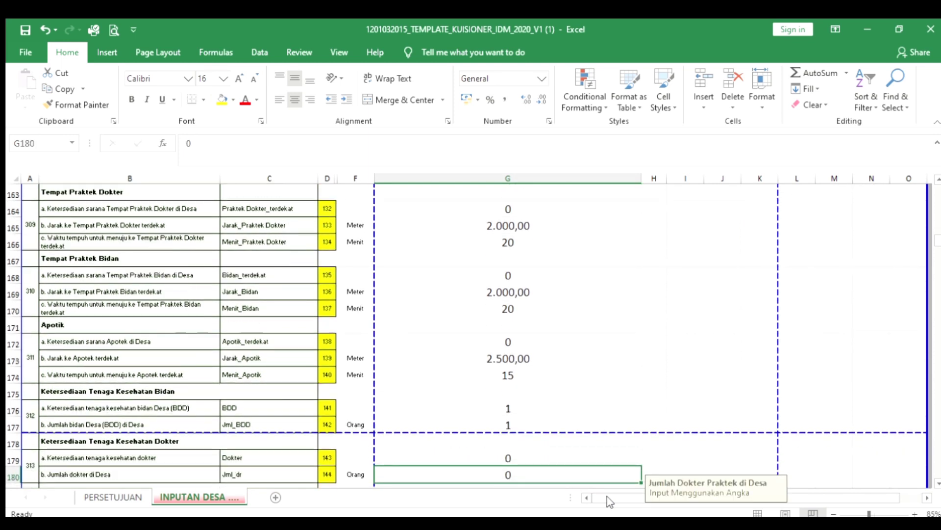
key(Return)
key(Return)
key(Return)
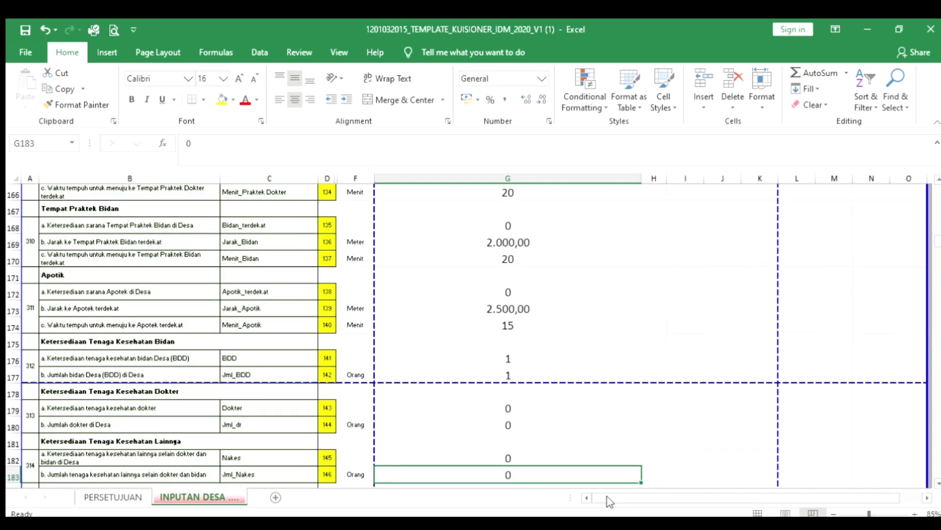
key(Return)
key(Return)
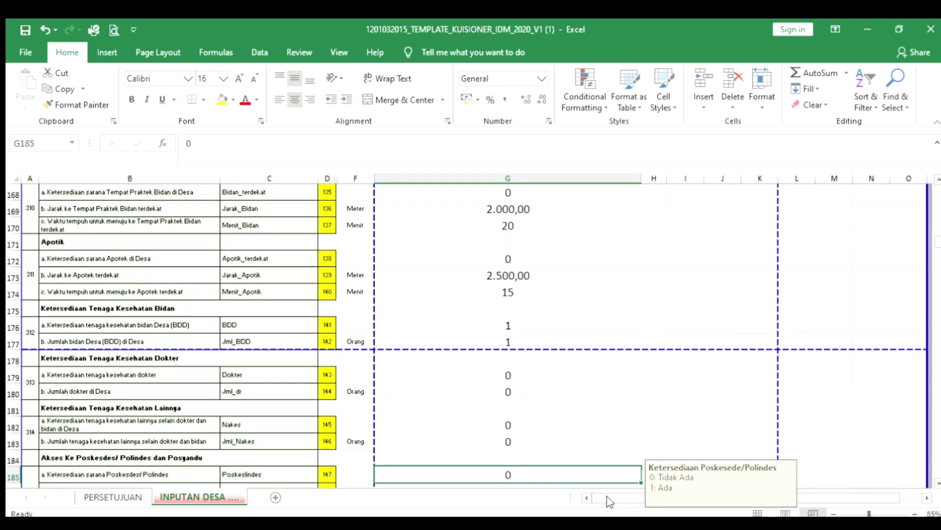
key(Return)
key(Return)
key(Return)
key(Return)
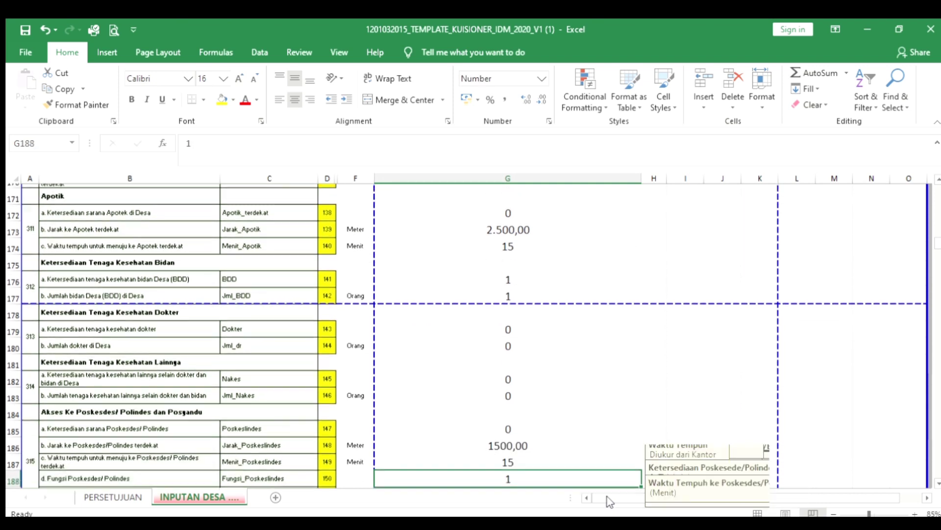
key(Return)
key(Return)
key(Return)
key(Return)
key(Return)
key(Return)
key(Return)
key(Return)
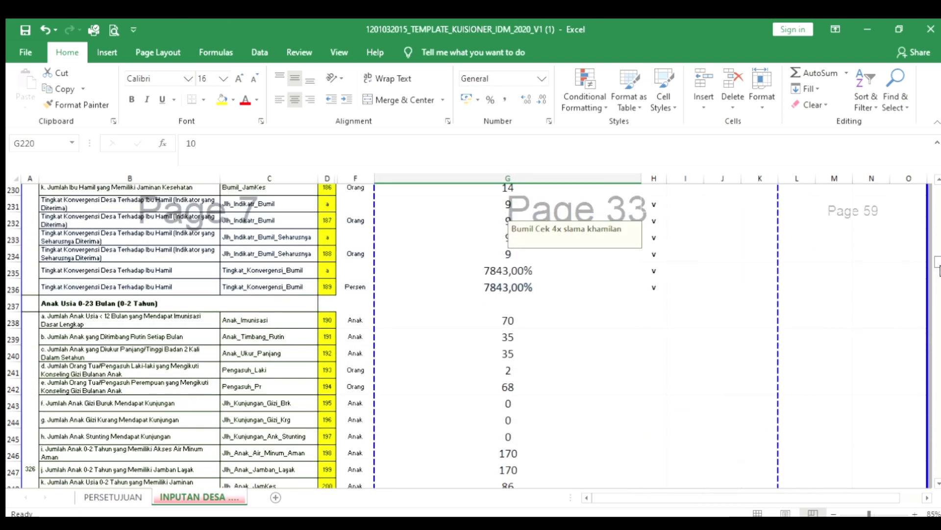
Step: Enter 0 for the in-school and out-of-school counts of Tunagrahita, Tunanetra and Tunarungu under 20, in rows 280 to 285
drag(939, 265, 939, 278)
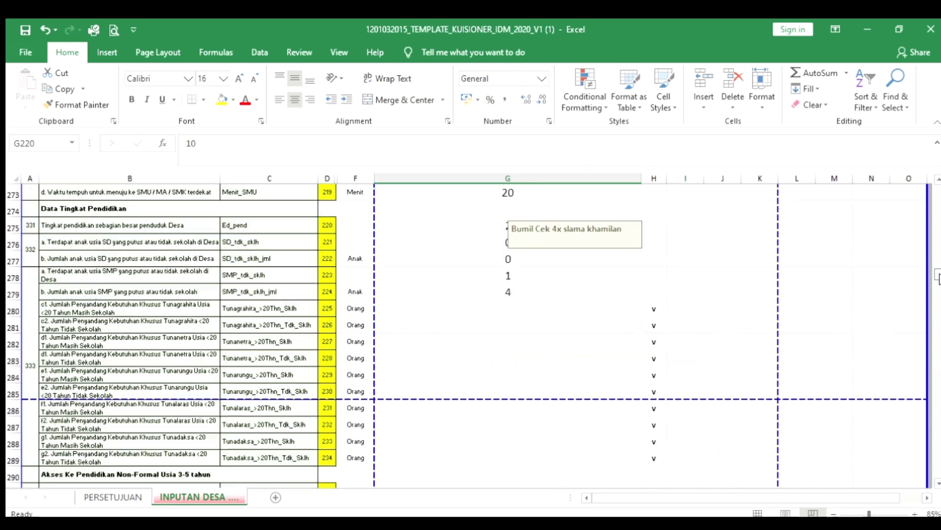
click(496, 313)
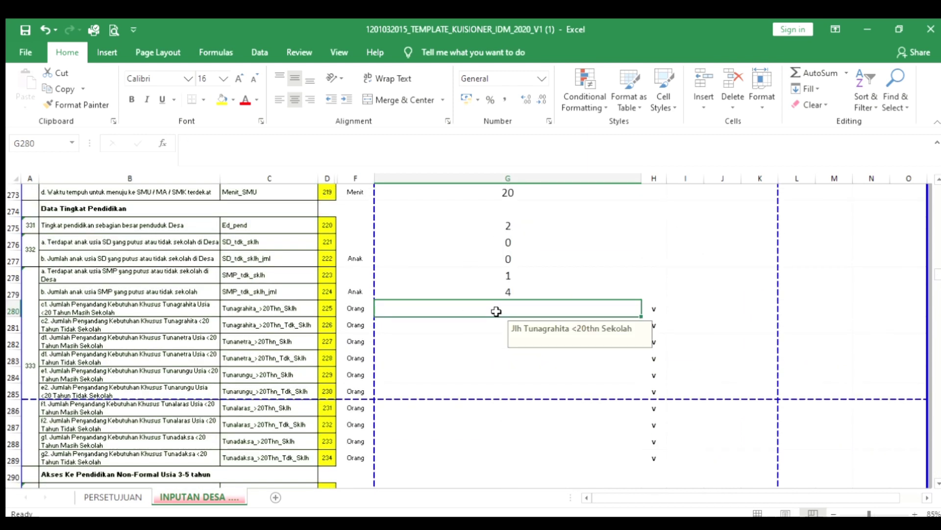
text(0)
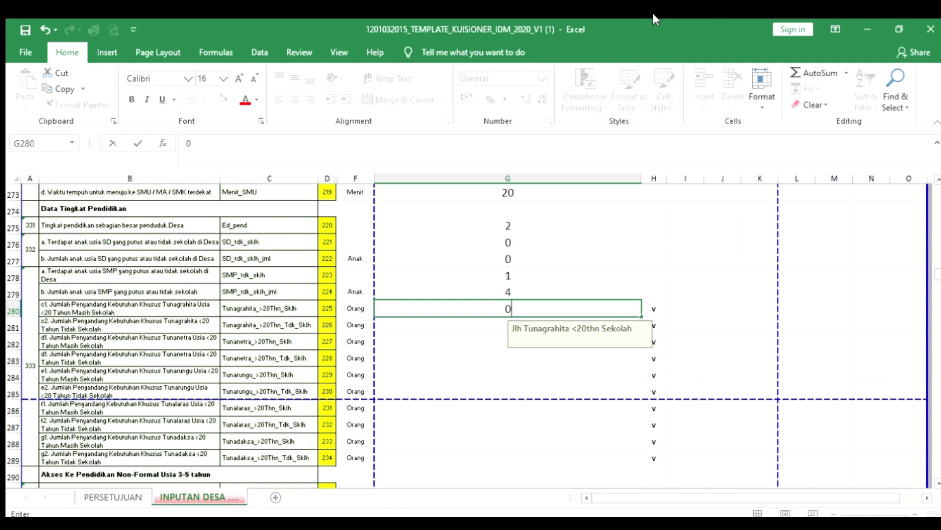
key(Return)
text(0)
key(Return)
text(0)
key(Return)
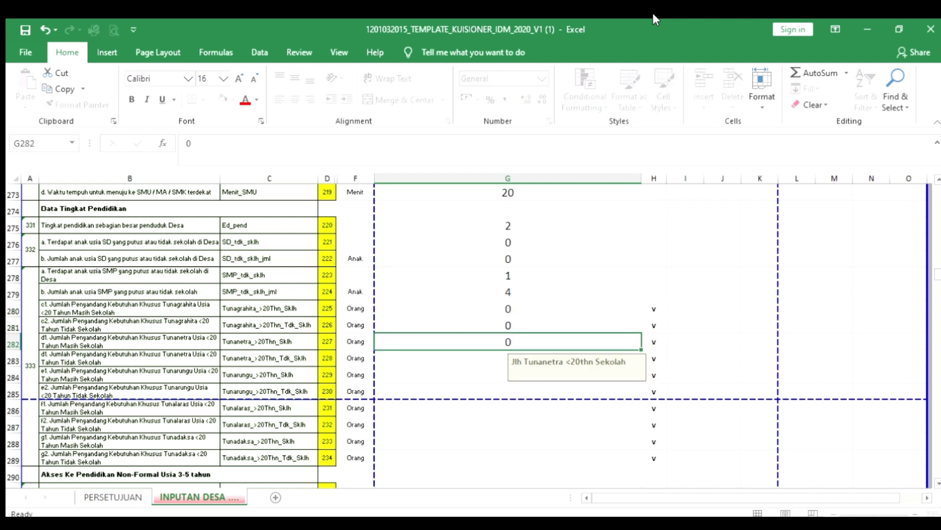
text(0)
key(Return)
text(0)
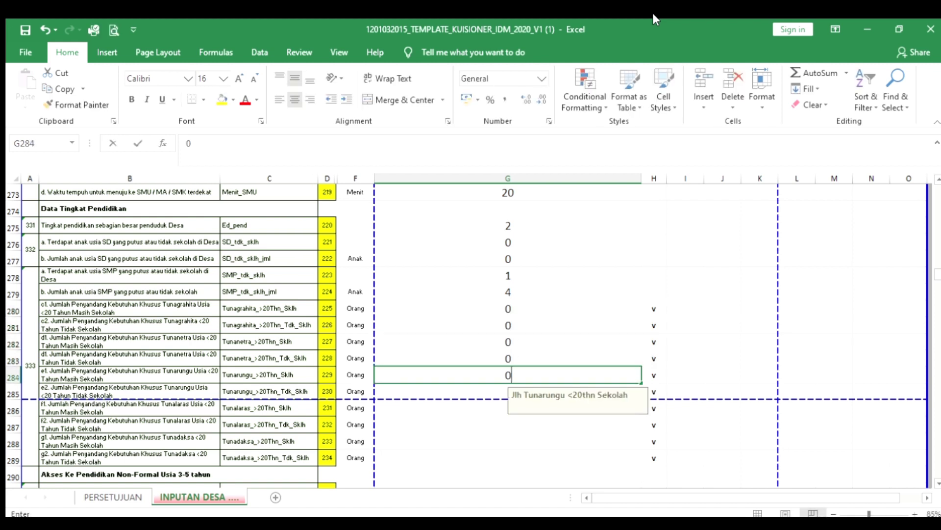
key(Return)
text(0)
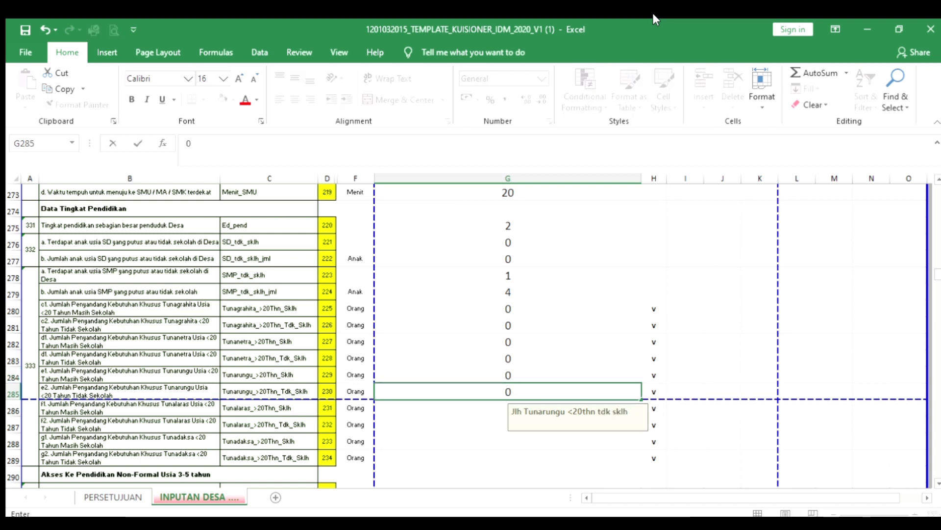
key(Return)
Step: Enter 0 for the in-school and out-of-school counts of Tunalaras and Tunadaksa under 20, in rows 286 to 289
key(Return)
key(Down)
key(Down)
key(Down)
key(Down)
key(Down)
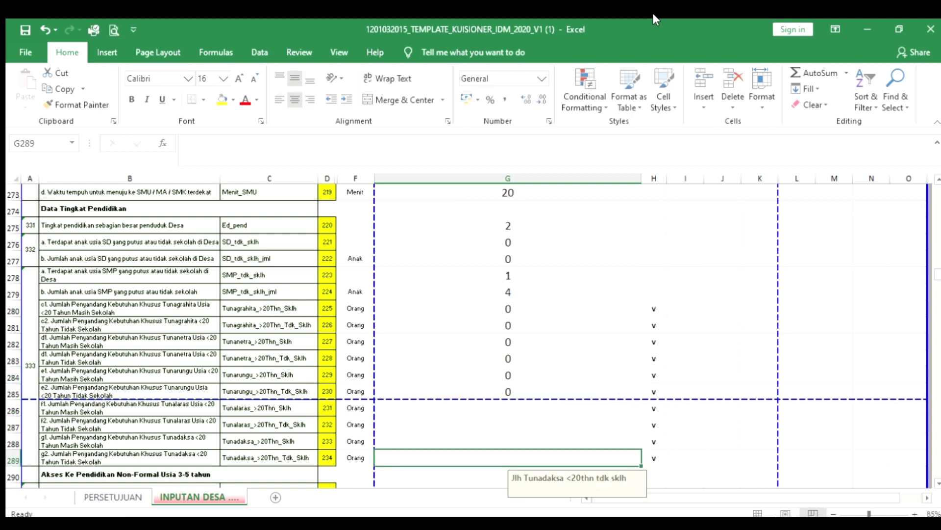
key(Up)
key(Up)
key(Up)
key(Up)
key(Up)
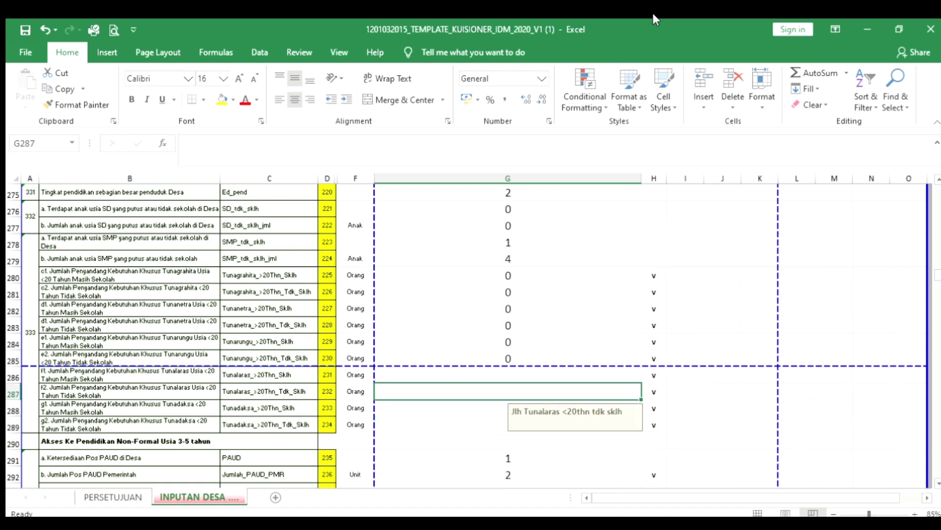
key(Up)
text(0)
key(Return)
text(0)
key(Return)
text(0)
key(Return)
text(0)
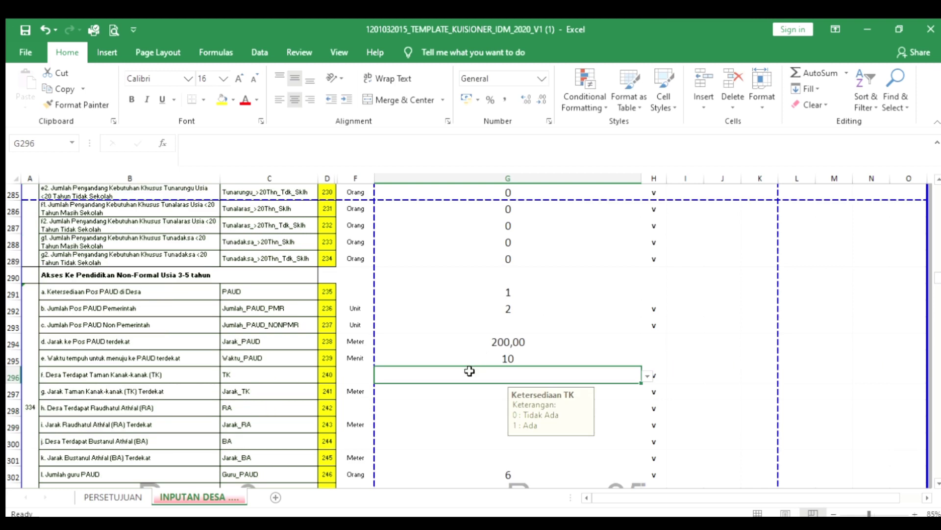
Step: Set Taman Kanak-kanak (TK) availability to 0 and the distance to the nearest TK to 5000 meters
text(0)
key(Return)
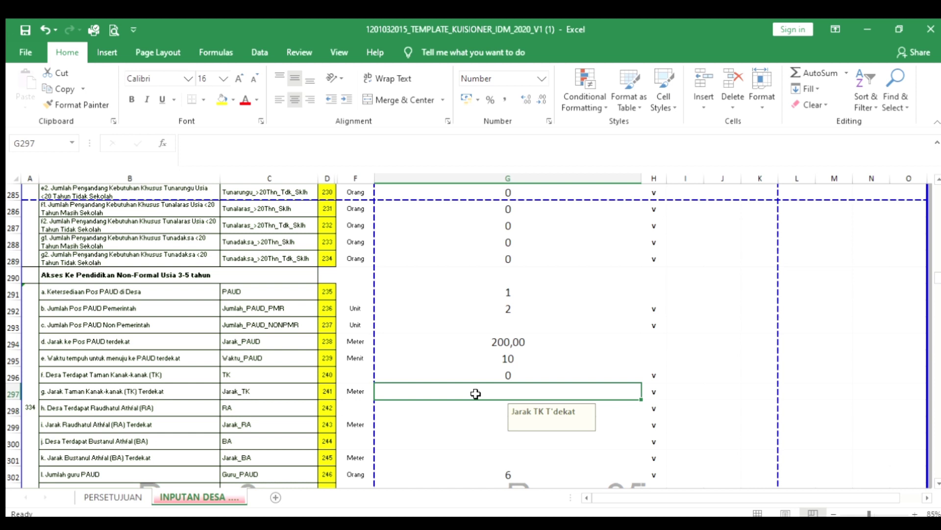
key(Down)
key(Up)
text(5000)
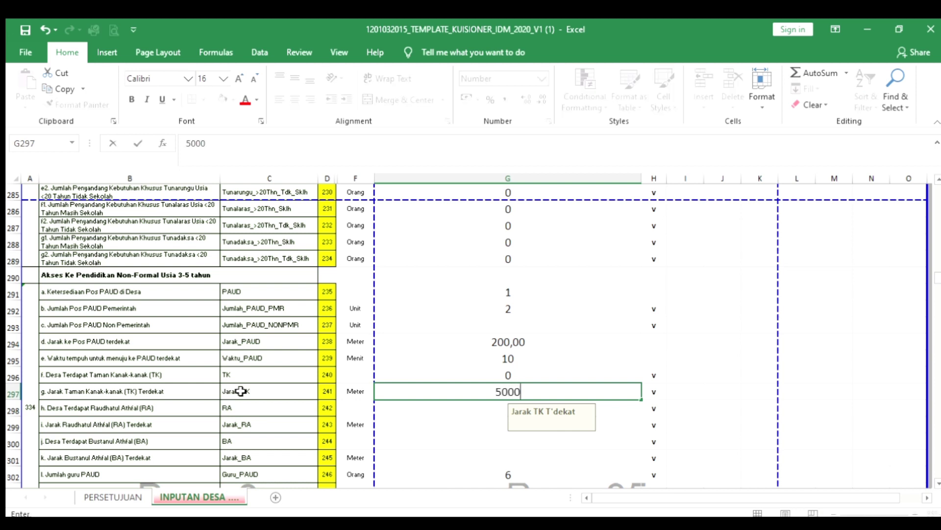
key(Return)
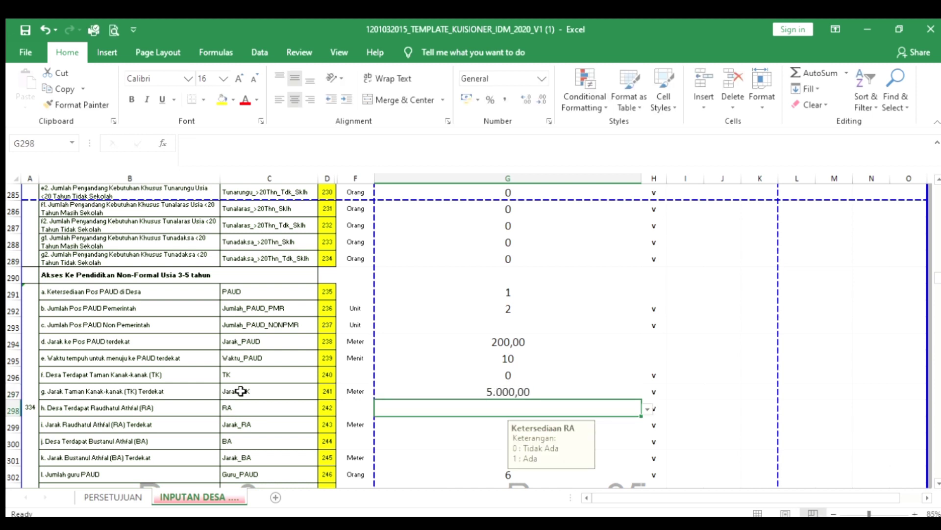
Step: Examine the Raudhatul Athfal and Bustanul Athfal questions and the teacher counts for PAUD, TK, RA and BA
key(Down)
key(Up)
key(Down)
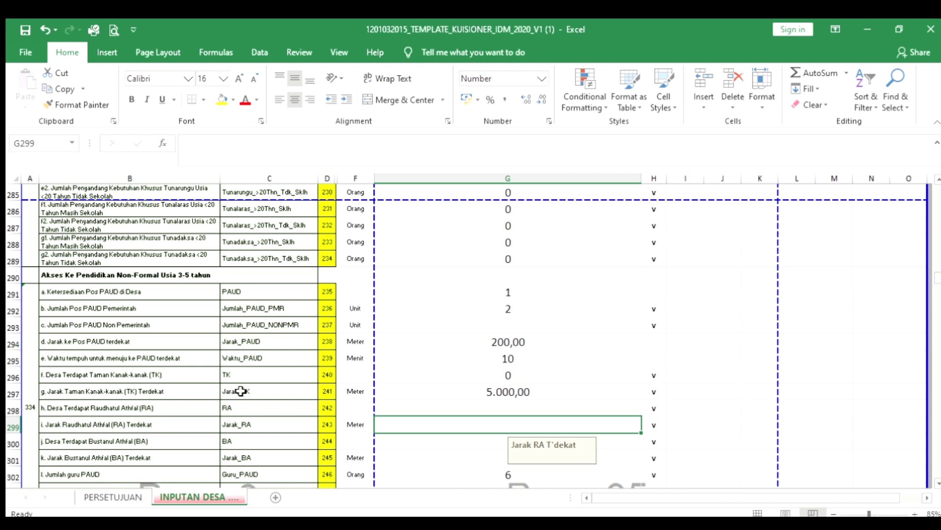
key(Down)
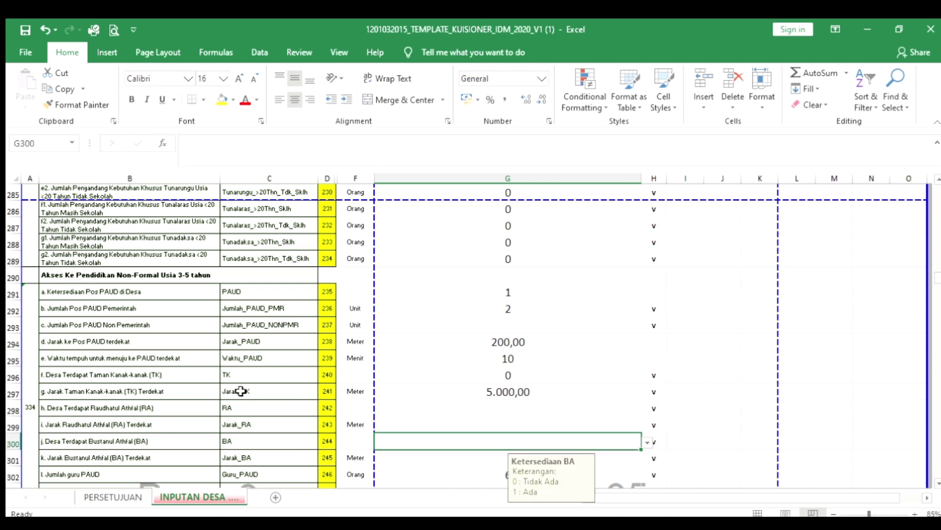
key(Down)
key(Down)
key(Down)
key(Down)
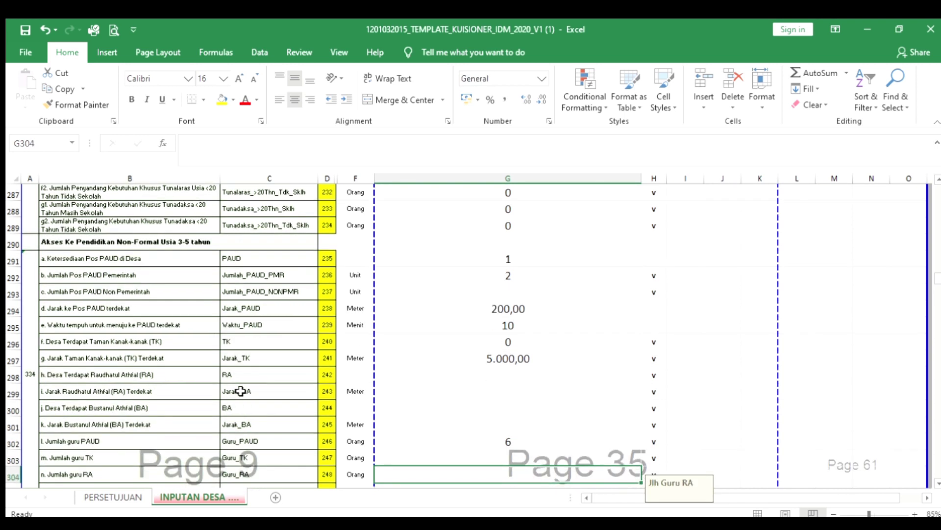
key(Down)
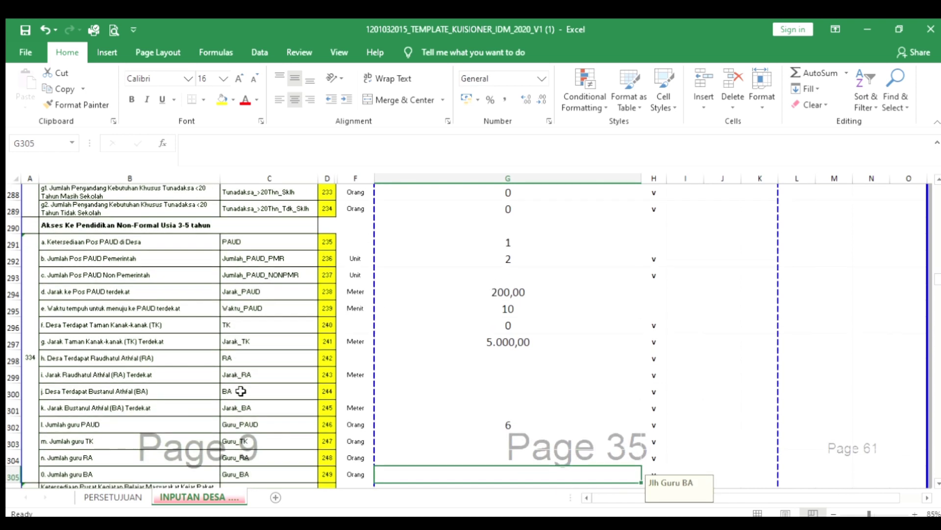
Step: Examine the answers on PKBM, skills training centres, literacy activities and the village library
key(Down)
key(Down)
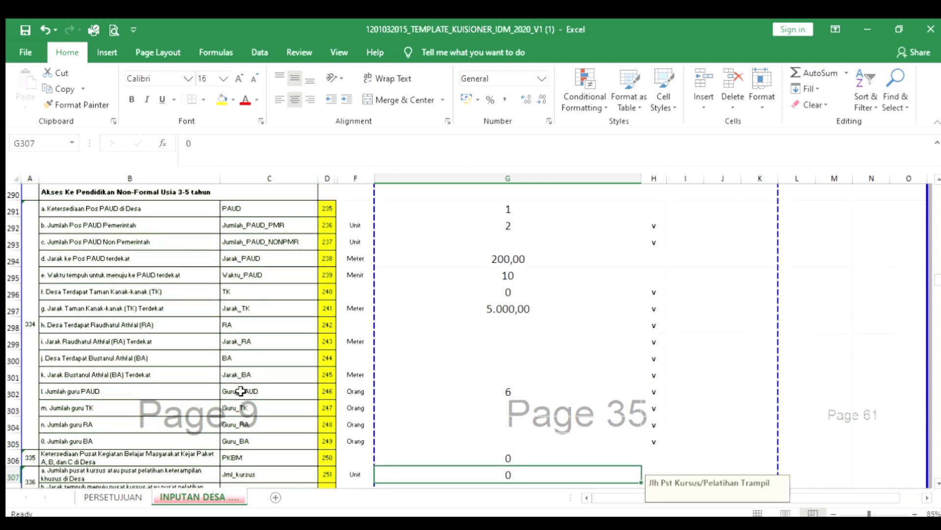
key(Down)
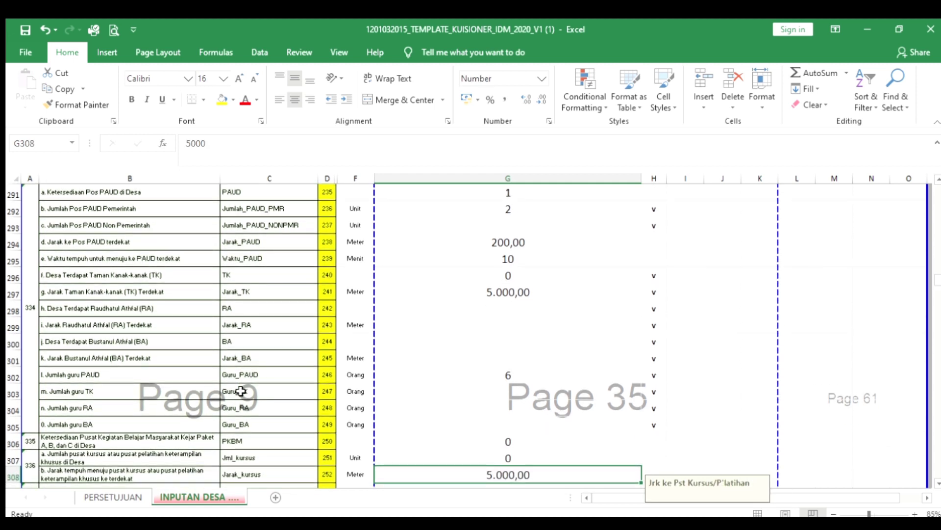
key(Down)
key(Down)
key(Down)
key(Down)
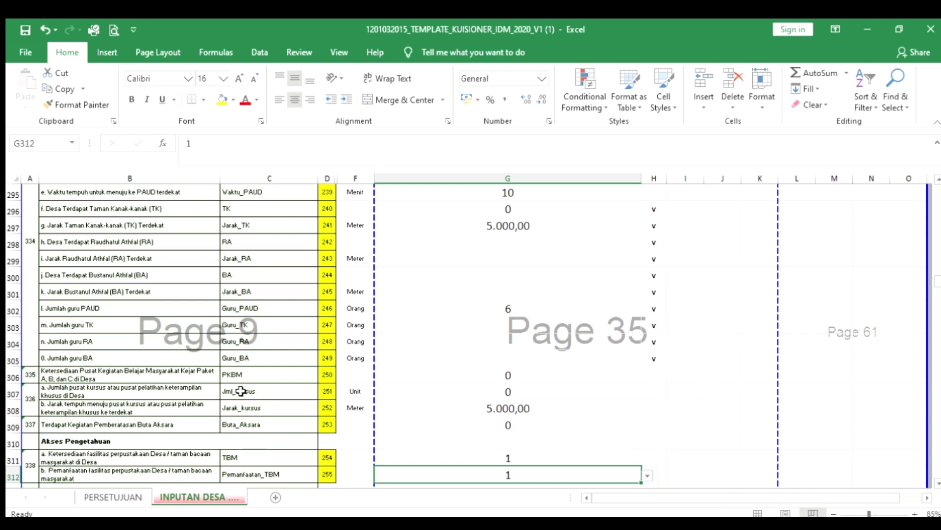
key(Down)
Step: Examine the Modal Sosial questions from gotong royong and public open space through Karang Taruna and PKK
key(Down)
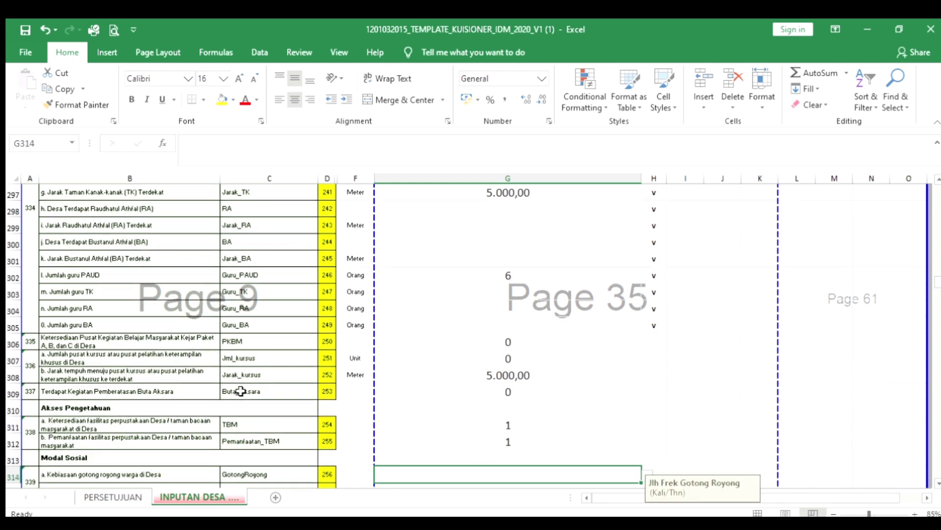
key(Down)
key(Down)
key(Down)
key(Down)
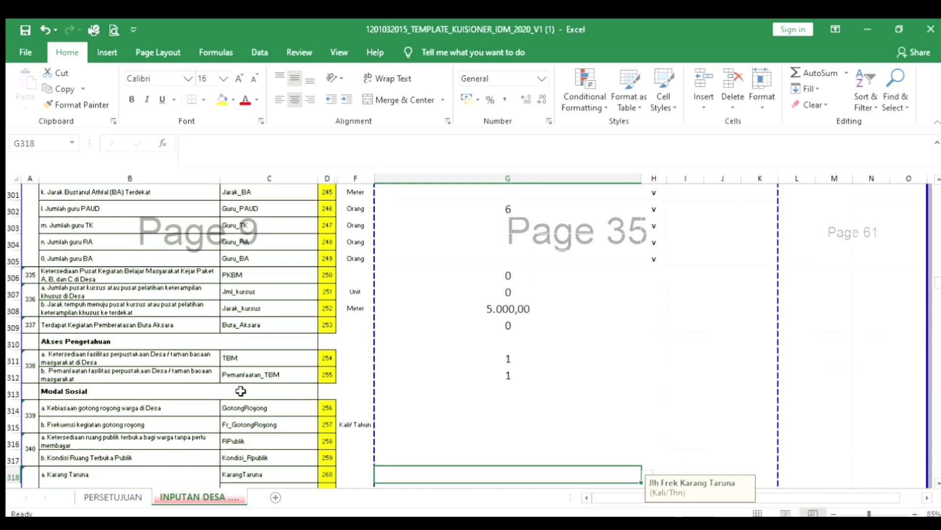
key(Down)
key(Down)
key(Down)
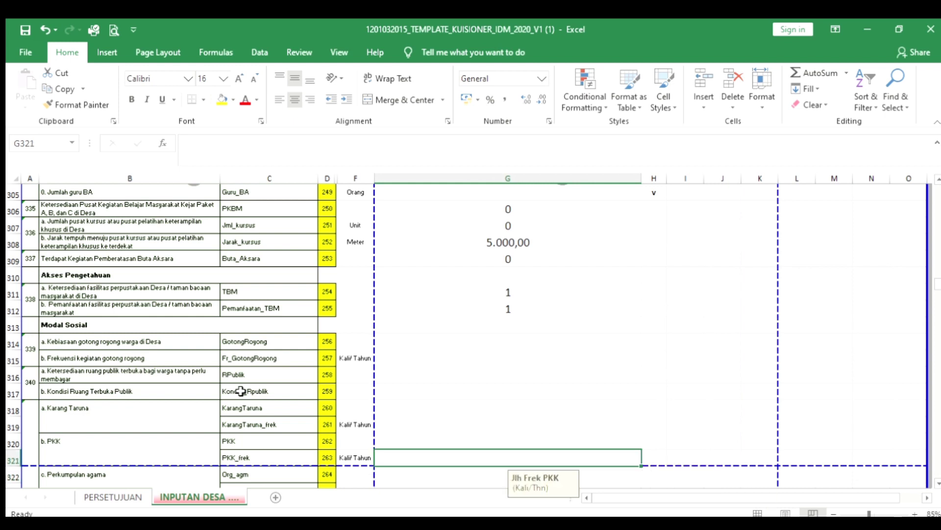
Step: Enter 0 for the availability of free public open space and leave its condition blank
click(517, 377)
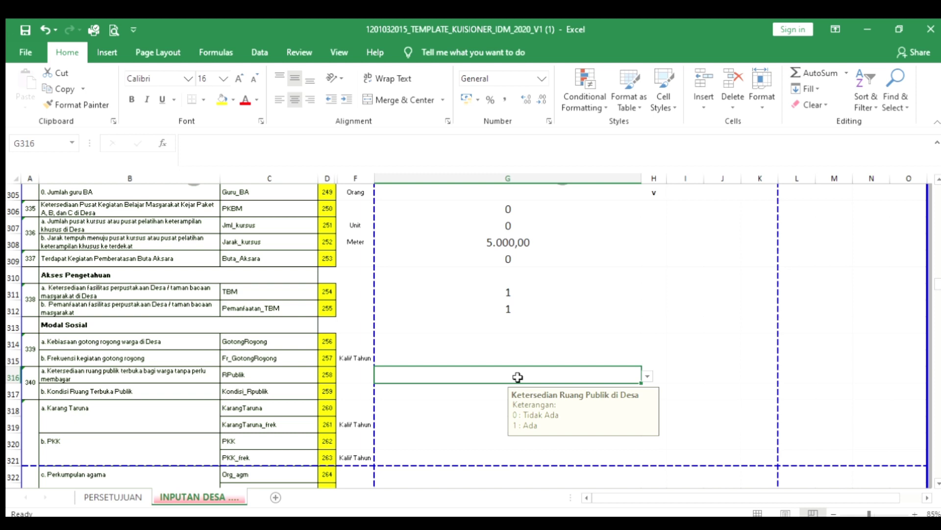
text(0)
key(Return)
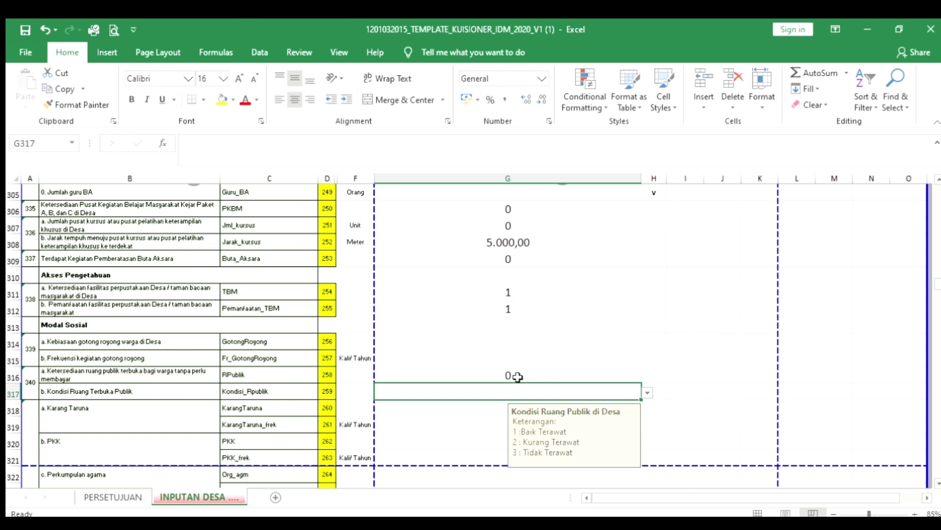
key(Return)
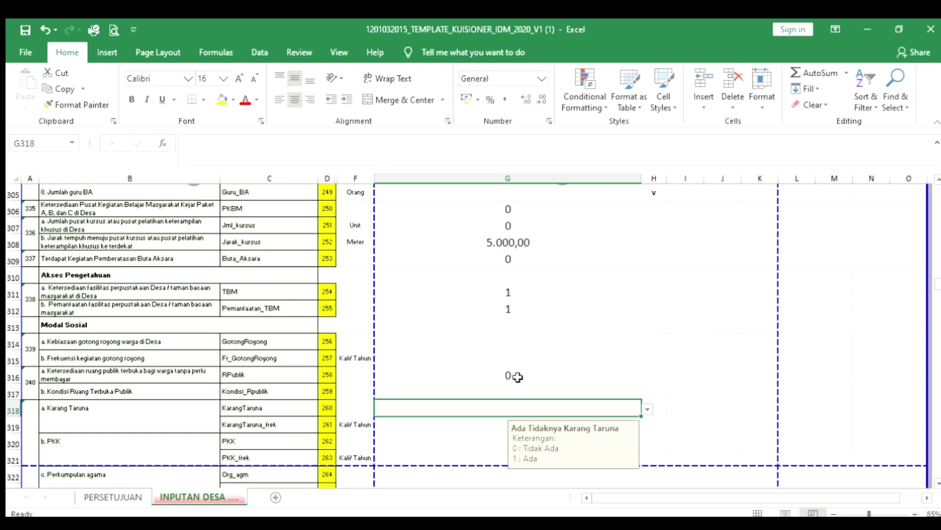
Step: Enter 1 for the existence of Karang Taruna and 1 for its yearly activity frequency
text(1)
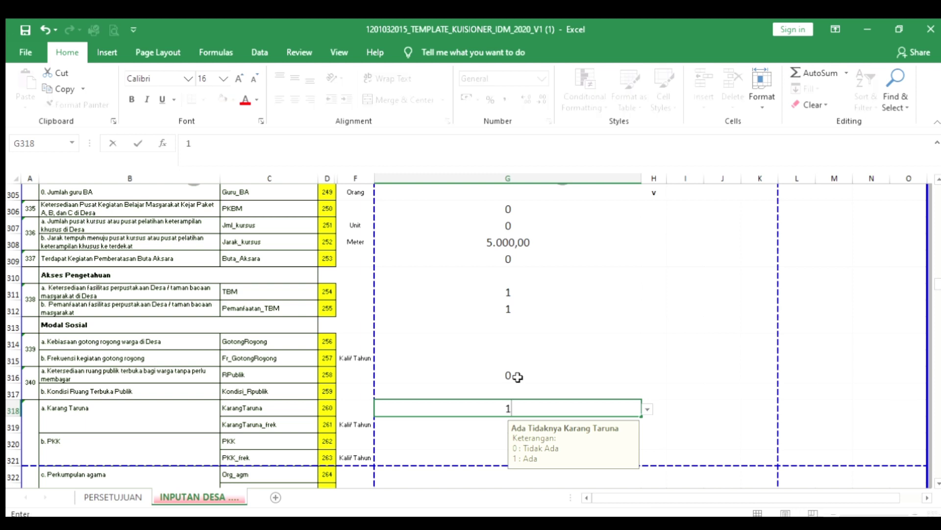
key(Return)
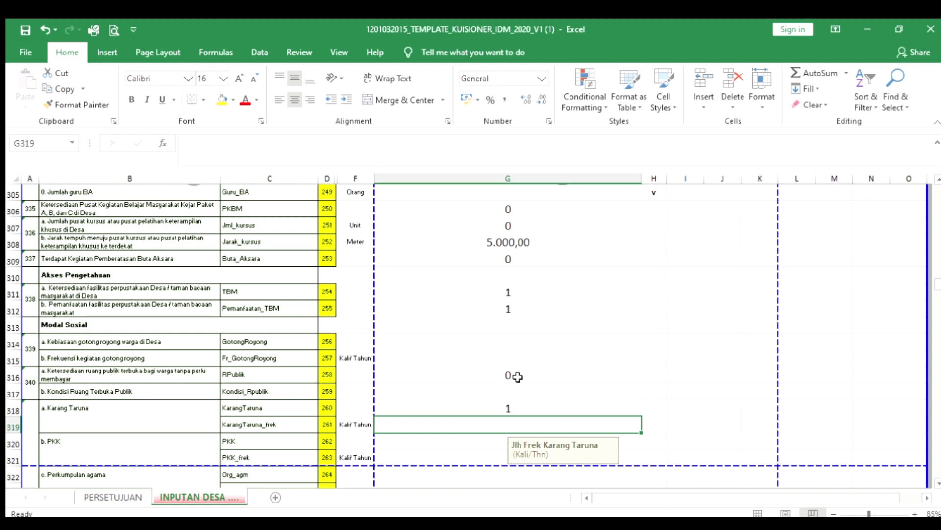
text(1)
key(Return)
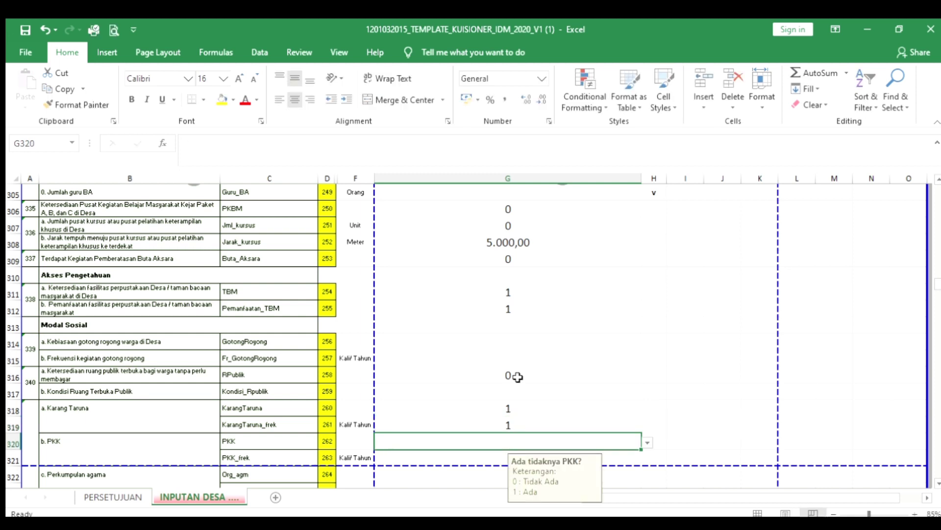
Step: Examine the remaining social organisation questions, from PKK and religious groups to livestock groups, and the conflict questions further down
key(Right)
key(Left)
key(Down)
key(Down)
key(Down)
key(Down)
key(Down)
key(Down)
key(Down)
key(Down)
key(Down)
key(Down)
key(Down)
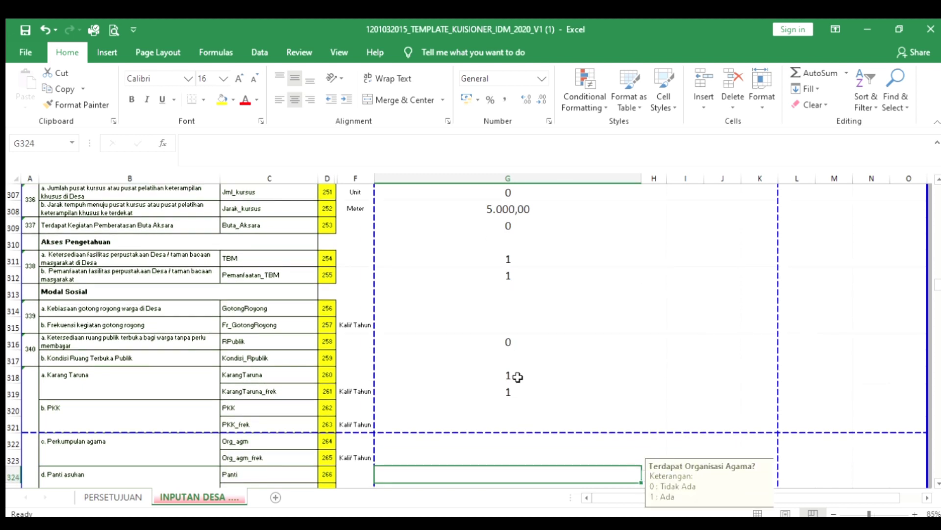
scroll(518, 377, down, 20)
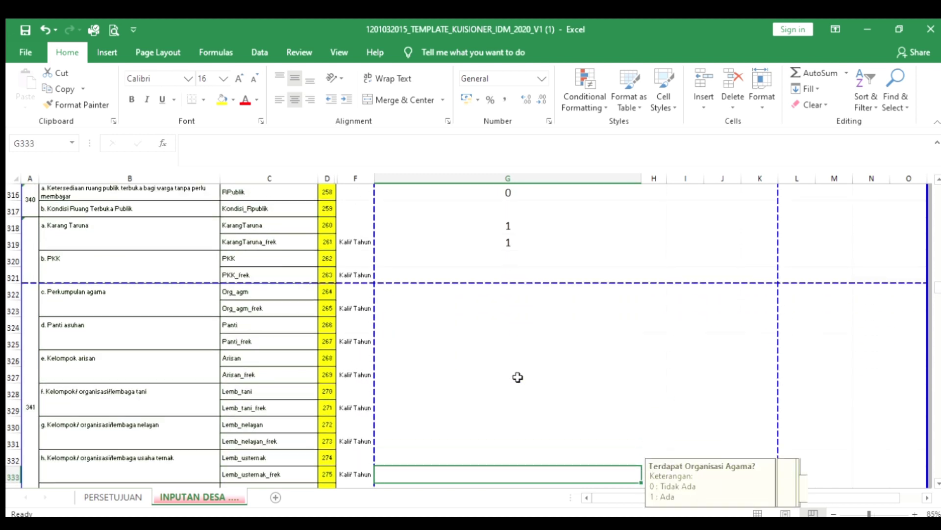
key(Down)
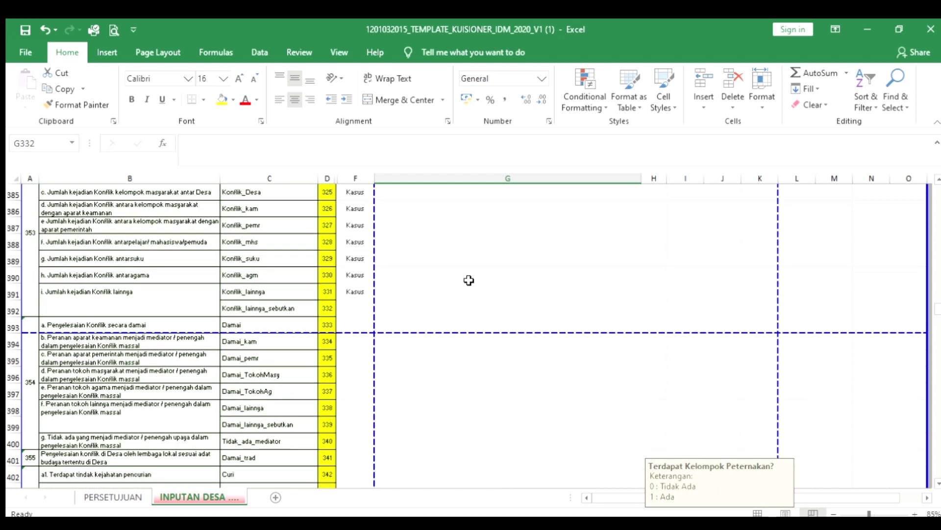
Step: Enter 0 for the number of other conflict cases (Jumlah kejadian Konflik lainnya) in row 391
click(467, 290)
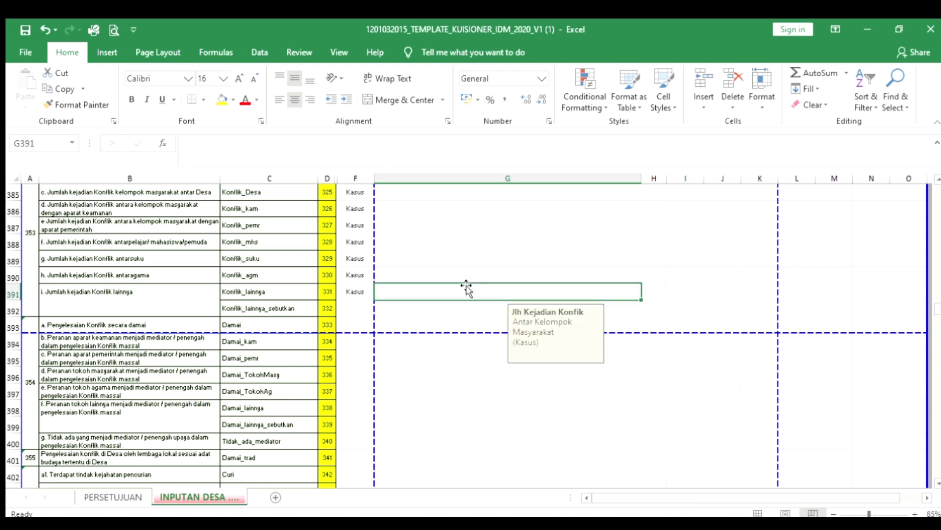
text(0)
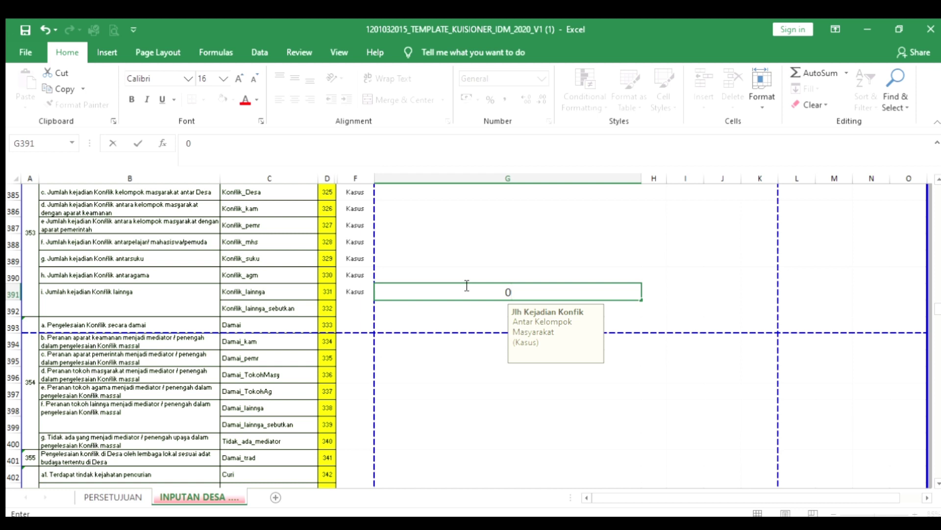
key(Return)
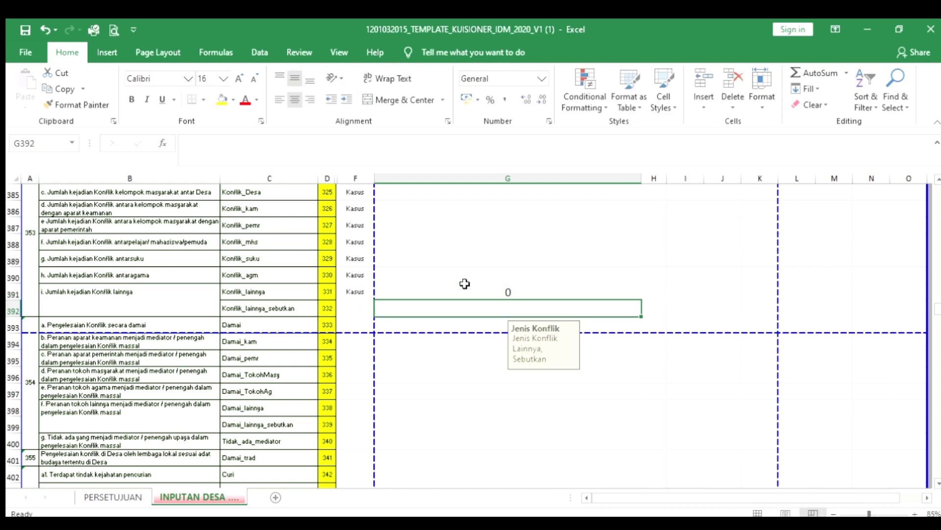
click(466, 286)
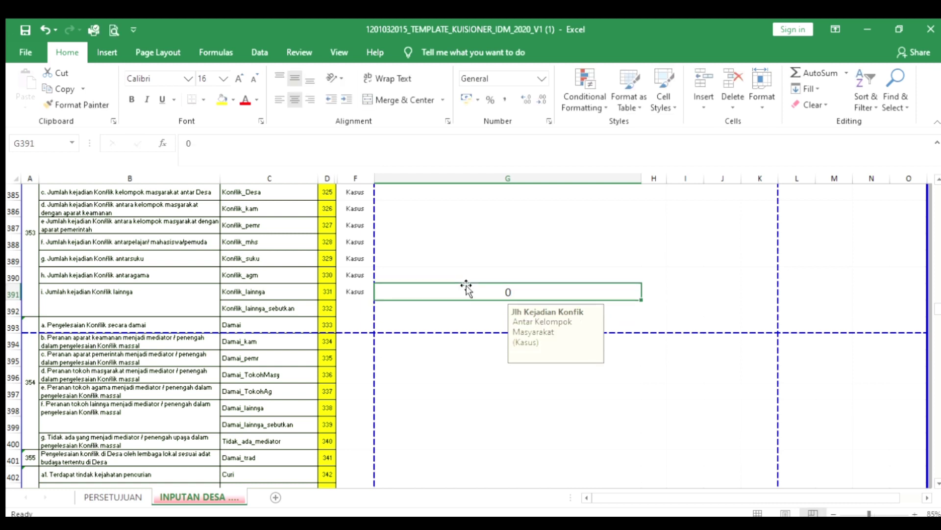
Step: Enter a dash for the specification of the other conflict type (Konflik_lainnya_sebutkan) in row 392
key(Down)
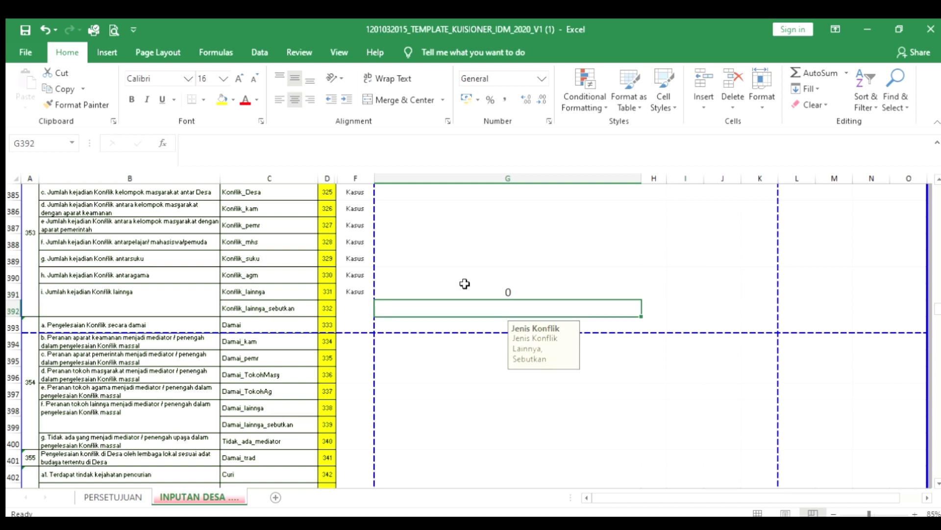
text(-)
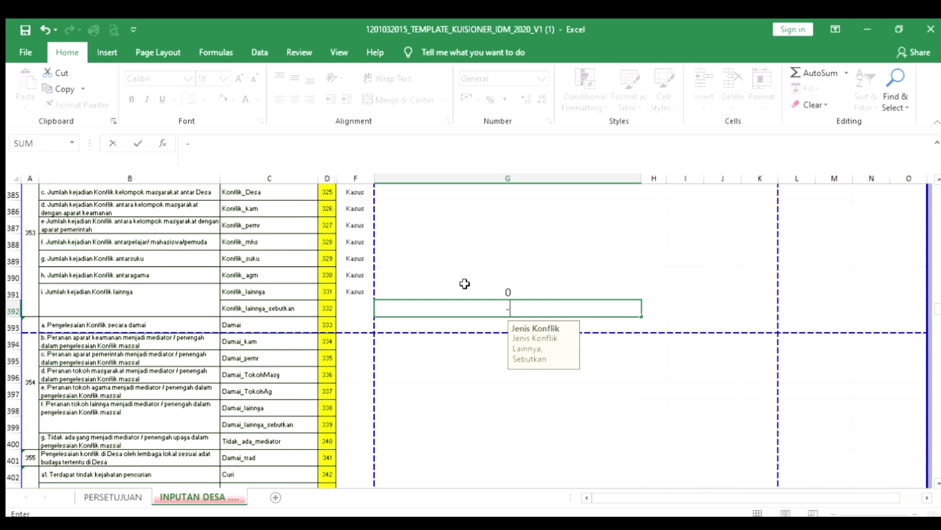
key(Return)
Step: Examine the questions on conflict resolution, special needs, social welfare problems (PMKS) and village housing conditions
key(Down)
key(Down)
key(Down)
key(Down)
key(Down)
key(Down)
key(Down)
key(Down)
key(Down)
key(Down)
key(Down)
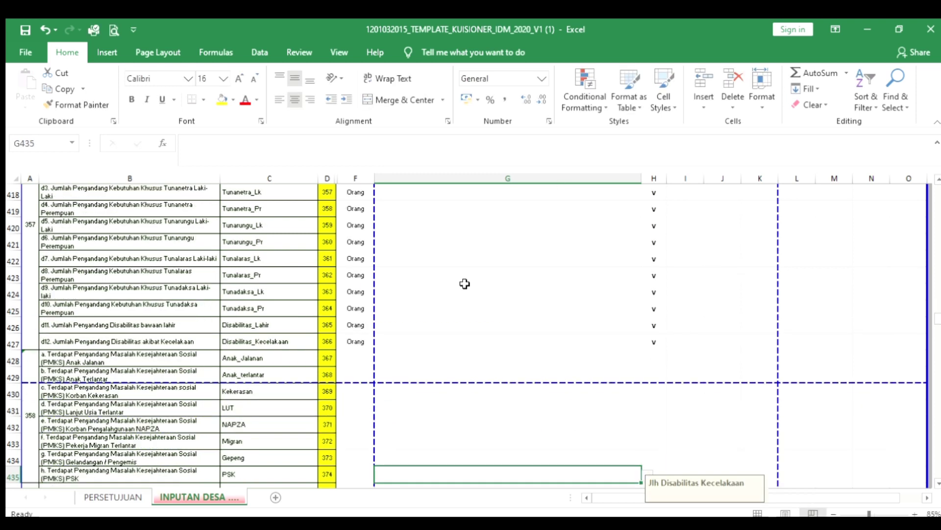
key(Down)
key(Down)
key(Down)
key(Down)
key(Down)
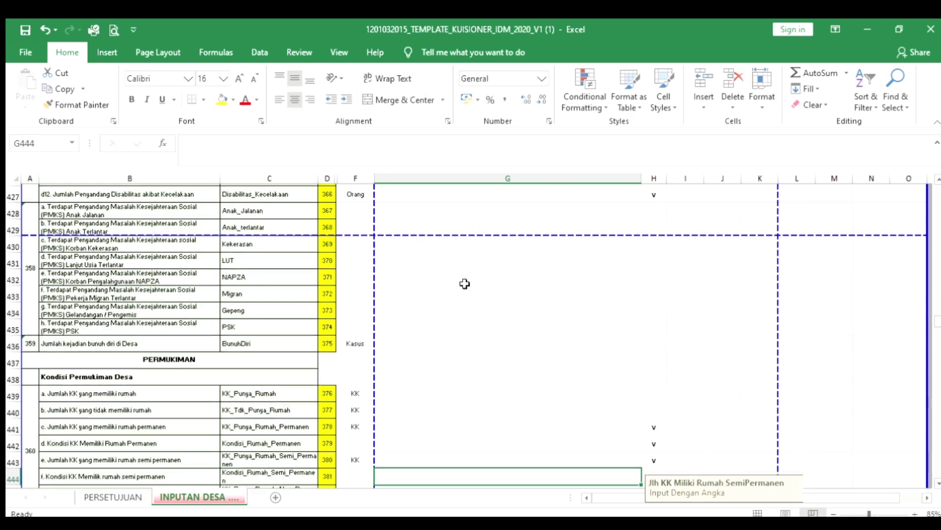
key(Down)
key(Down)
key(Down)
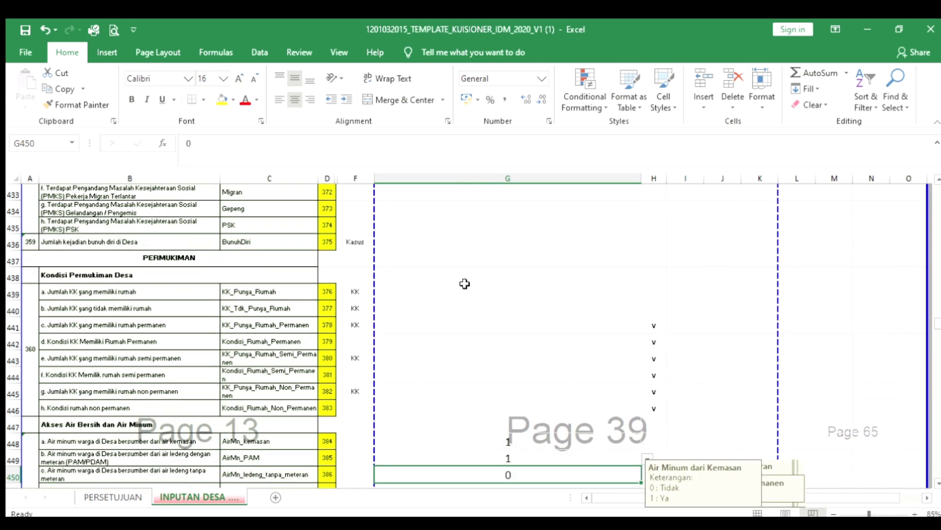
Step: Review the drinking water source answers, including the other-source specification and how residents obtain their drinking water
key(Down)
key(Down)
key(Down)
key(Down)
key(Down)
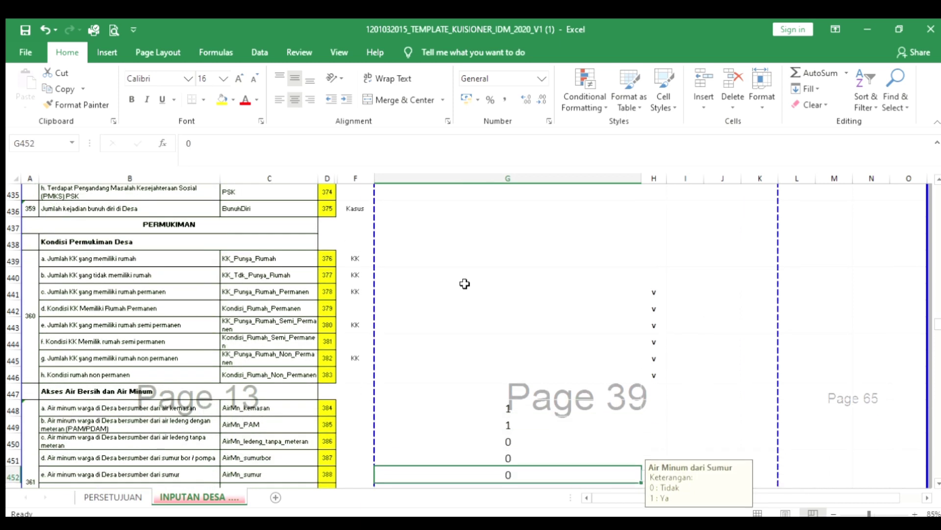
key(Down)
key(Down)
key(Down)
key(Down)
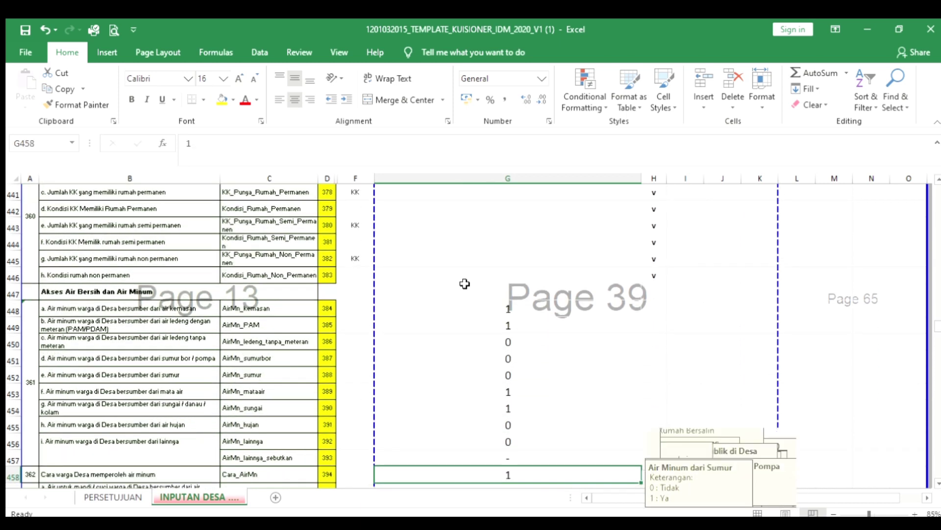
key(Down)
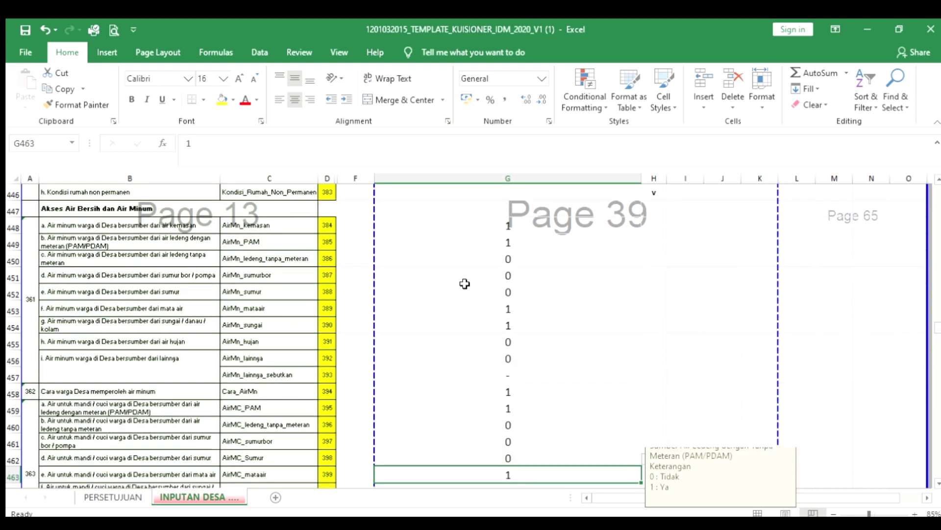
key(Up)
key(Up)
key(Up)
key(Up)
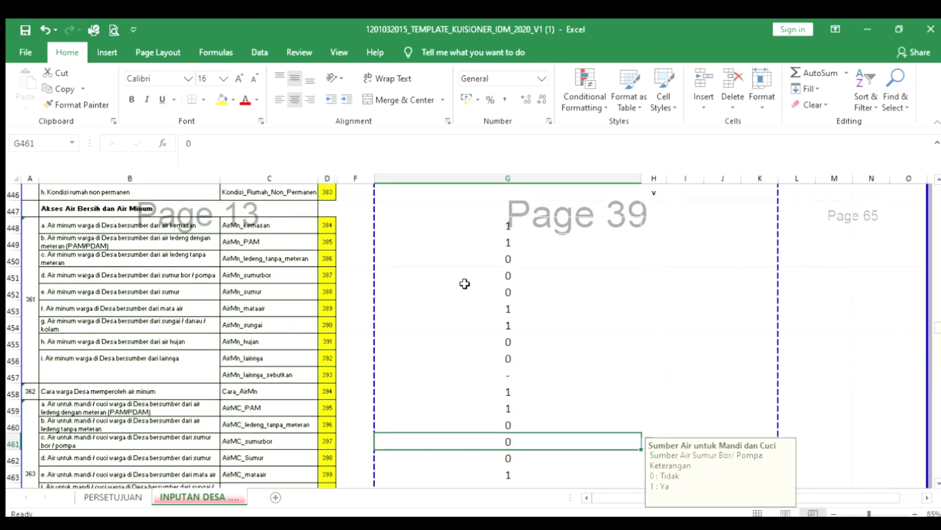
key(Up)
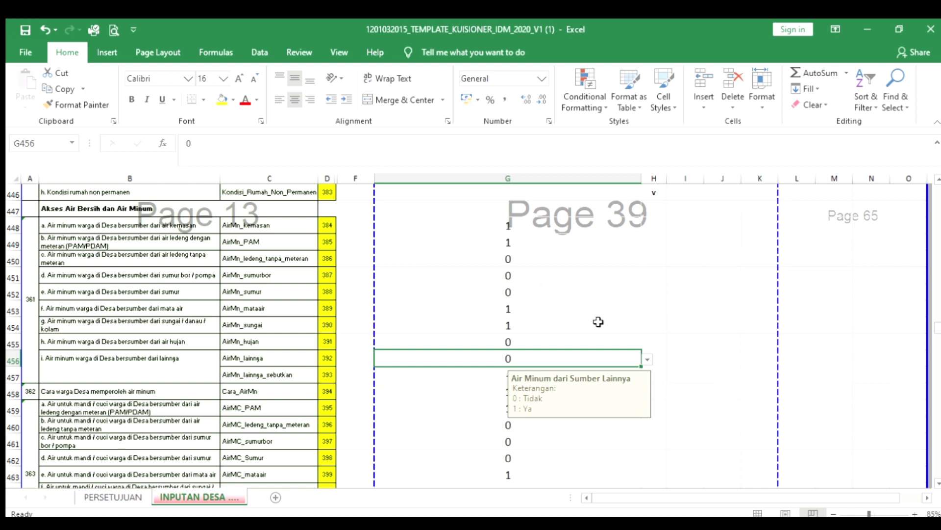
key(Down)
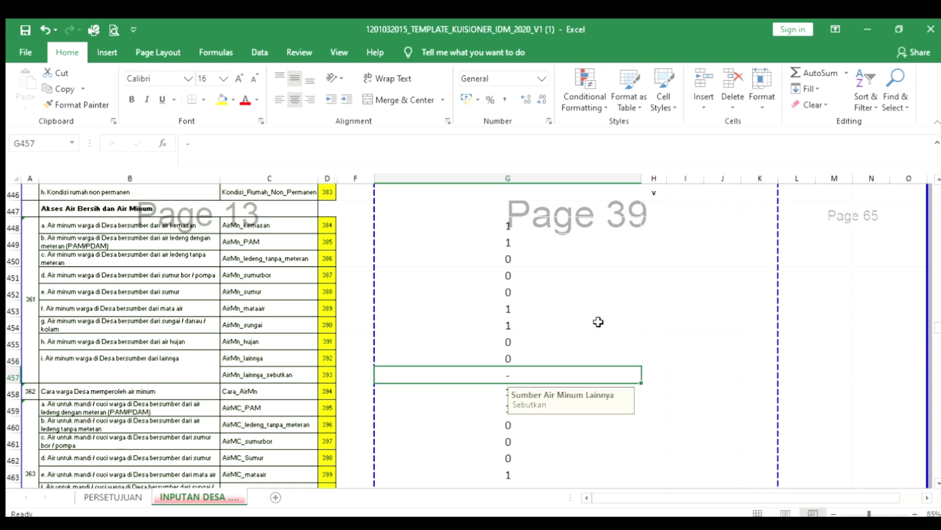
key(Down)
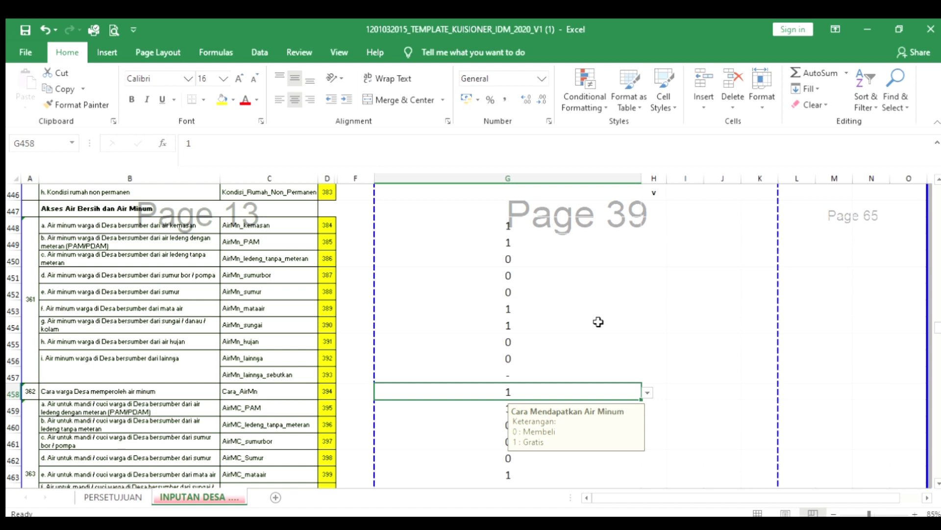
Step: Review the answers on water for bathing and washing, and on sanitation, rubbish disposal and liquid waste
key(Down)
key(Down)
key(Down)
key(Down)
key(Down)
key(Down)
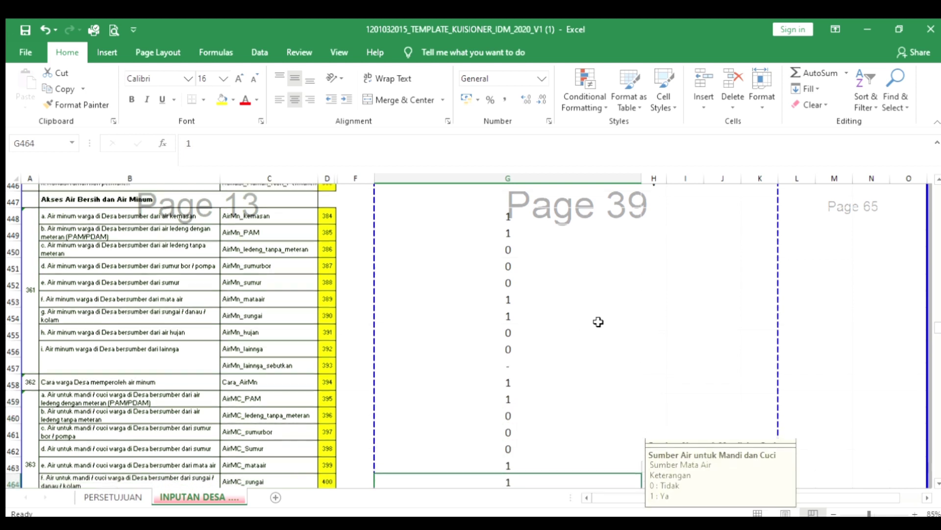
key(Down)
key(Down)
key(Down)
key(Down)
key(Down)
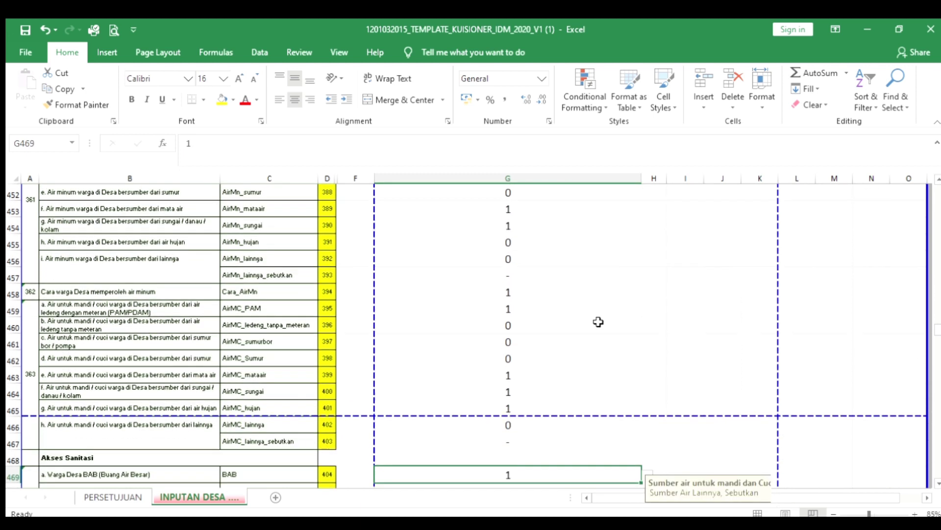
key(Down)
key(Down)
key(Down)
key(Down)
key(Down)
key(Down)
key(Down)
key(Down)
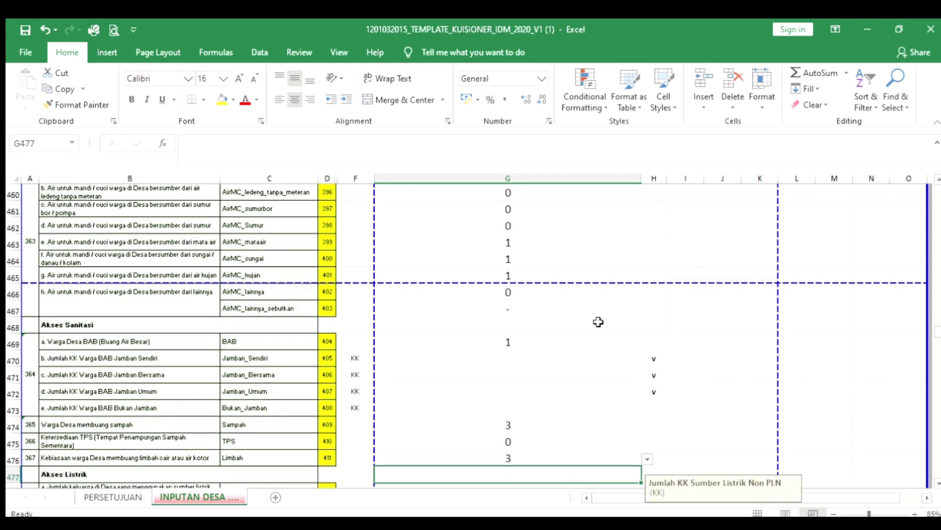
Step: Look through the questions from electricity access down to the start of the economic dimension (IV Dimensi Ekonomi)
key(Down)
key(Down)
key(Down)
key(Down)
key(Down)
key(Down)
key(Down)
key(Down)
key(Down)
key(Down)
key(Down)
key(Down)
key(Down)
key(Down)
key(Down)
key(Down)
key(Down)
key(Down)
key(Down)
key(Down)
Step: Enter 0 for the existence of a flagship village product (Terdapat produk unggulan di Desa) in row 516
drag(937, 333, 933, 338)
click(439, 290)
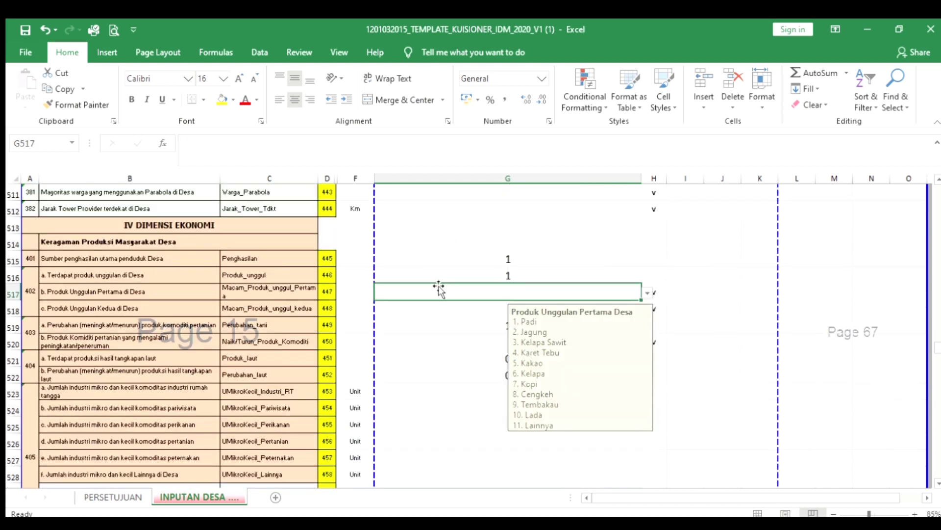
key(Up)
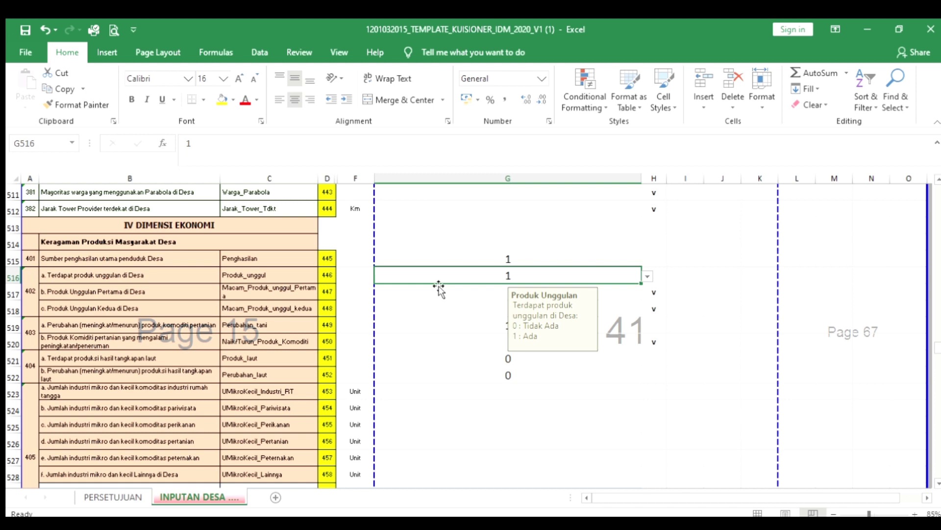
key(Down)
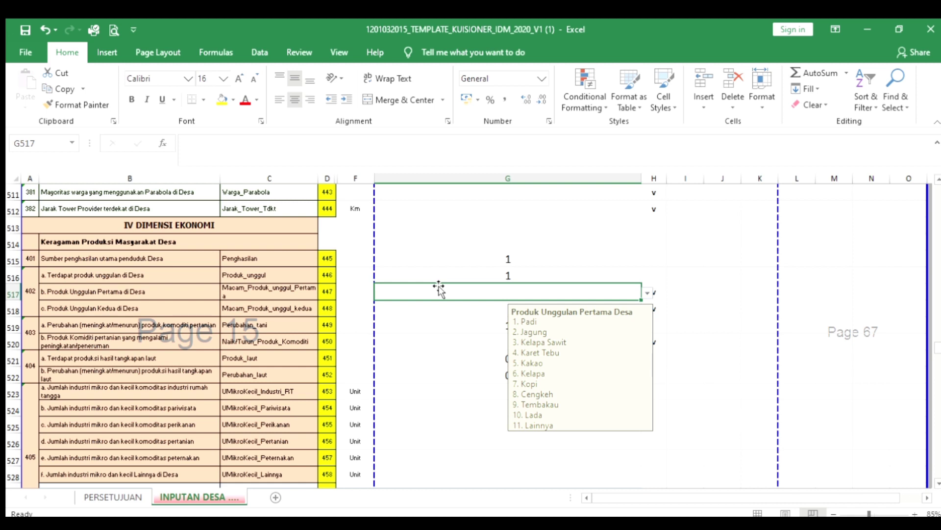
key(Down)
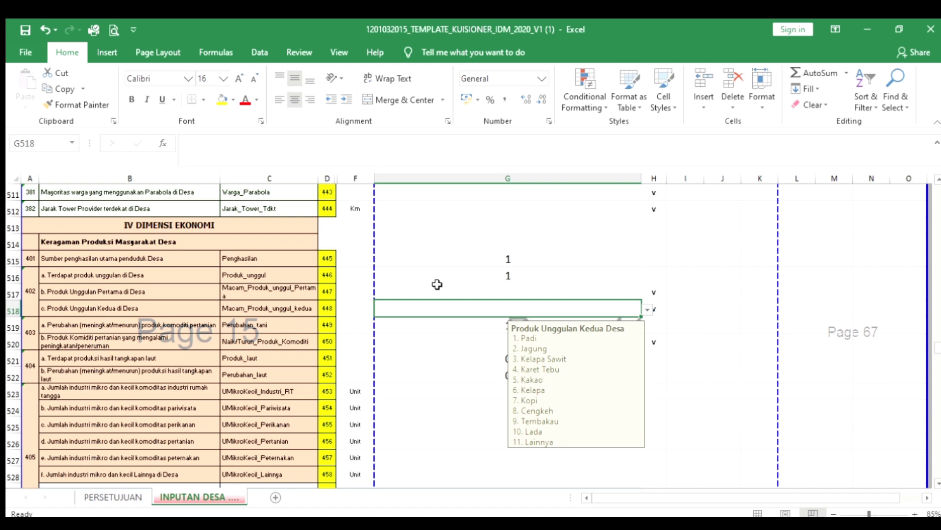
key(Up)
key(Up)
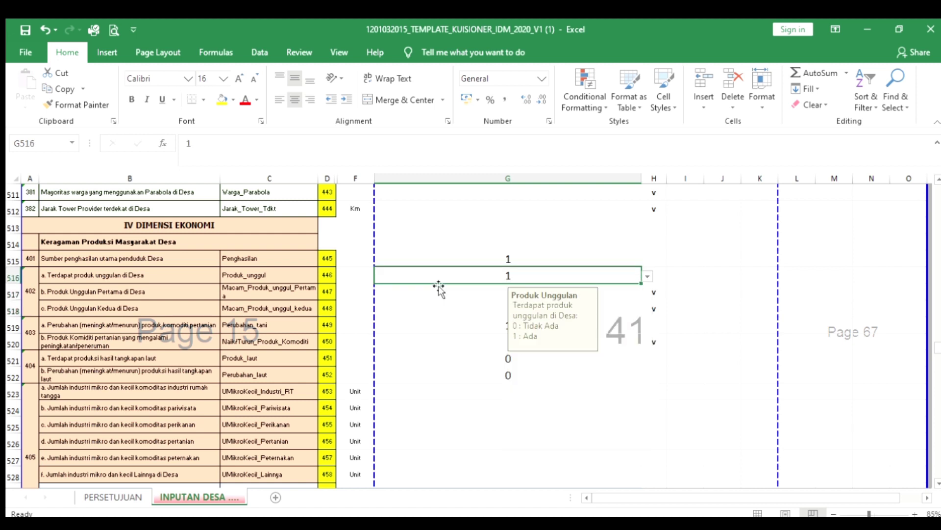
text(0)
key(Return)
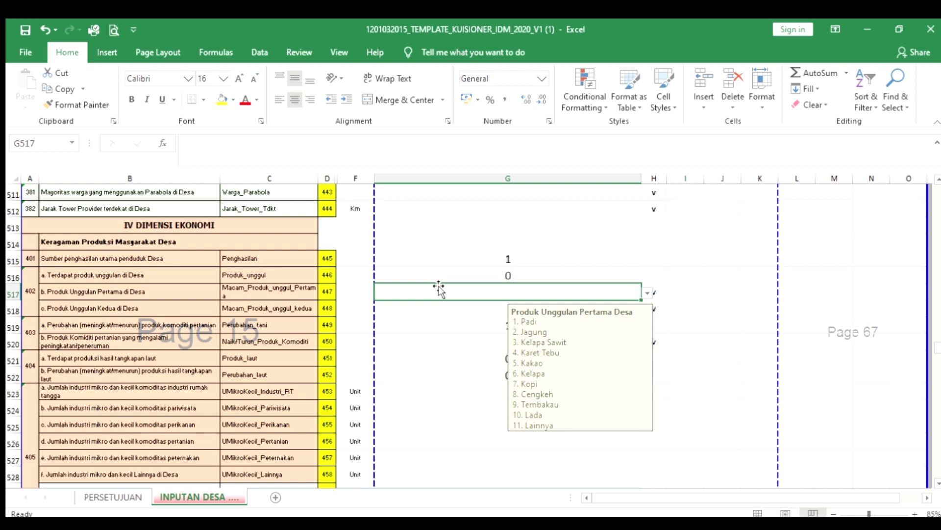
Step: Examine the questions on first and second flagship products, commodity changes, marine products and micro and small industries
key(Down)
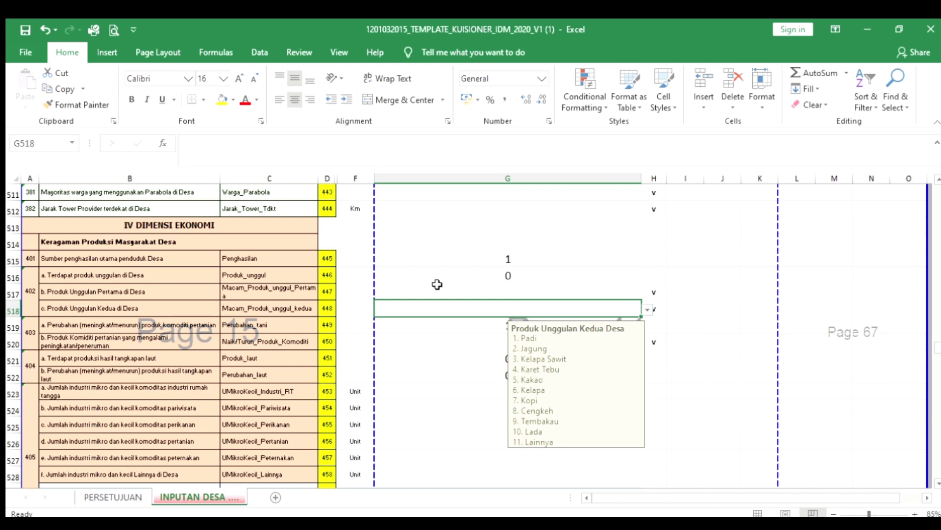
key(Down)
key(Down)
key(Down)
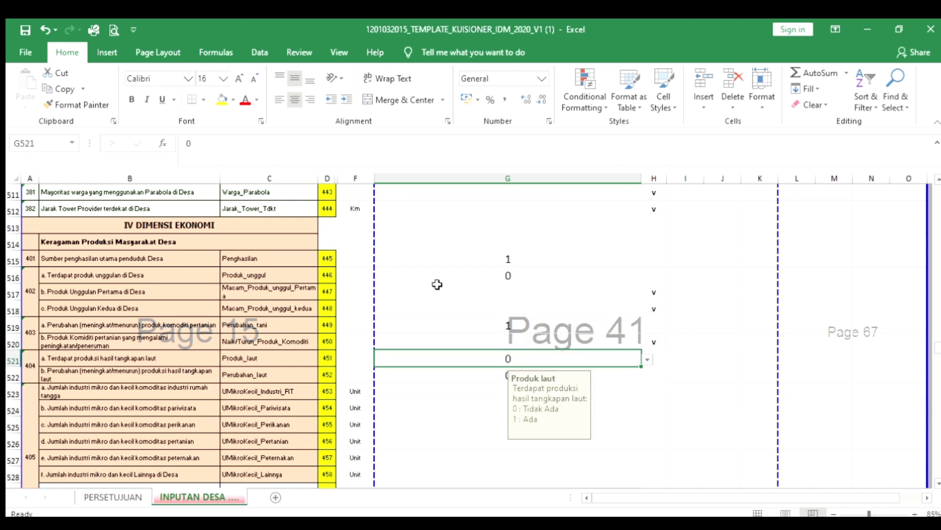
key(Down)
key(Down)
key(Down)
key(Down)
key(Down)
key(Down)
key(Down)
key(Down)
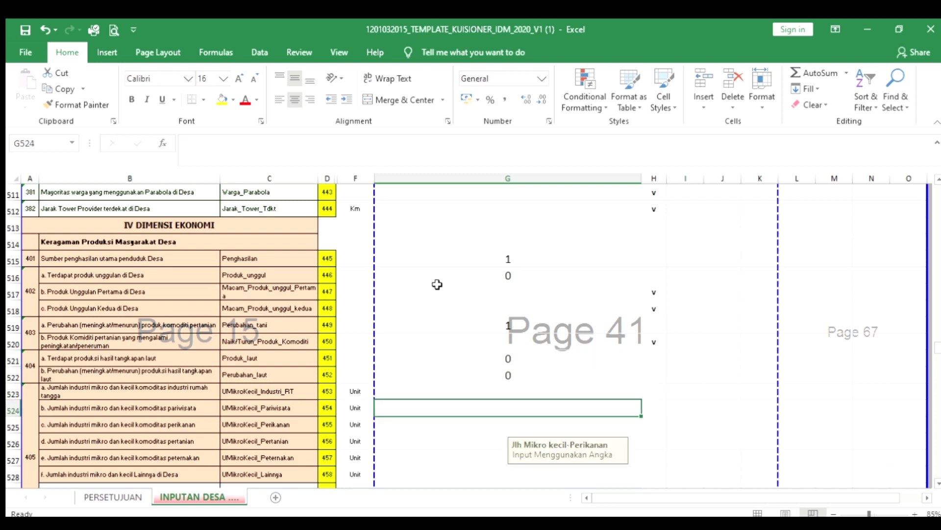
key(Down)
key(Down)
key(Down)
key(Down)
key(Down)
key(Down)
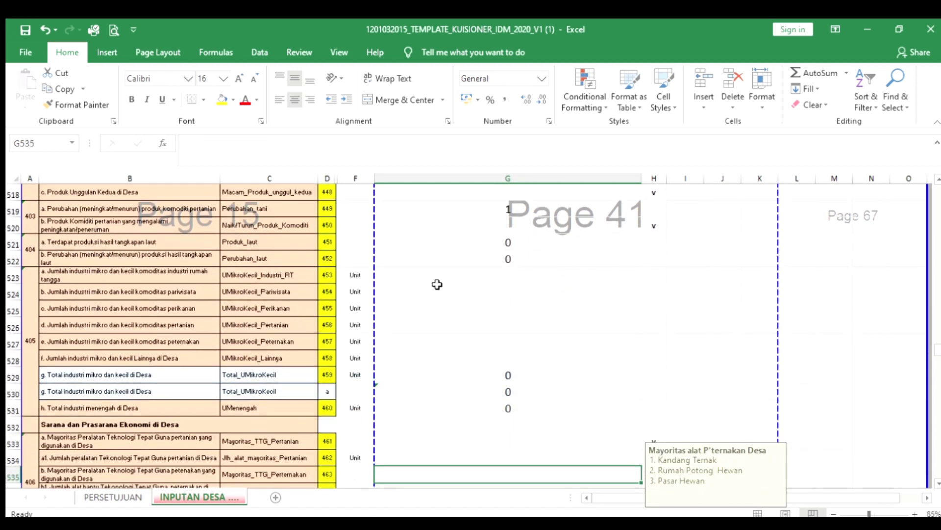
Step: Examine the answer options for the main agricultural, livestock and fishery appropriate-technology equipment and their unit counts
key(Down)
key(Down)
key(Down)
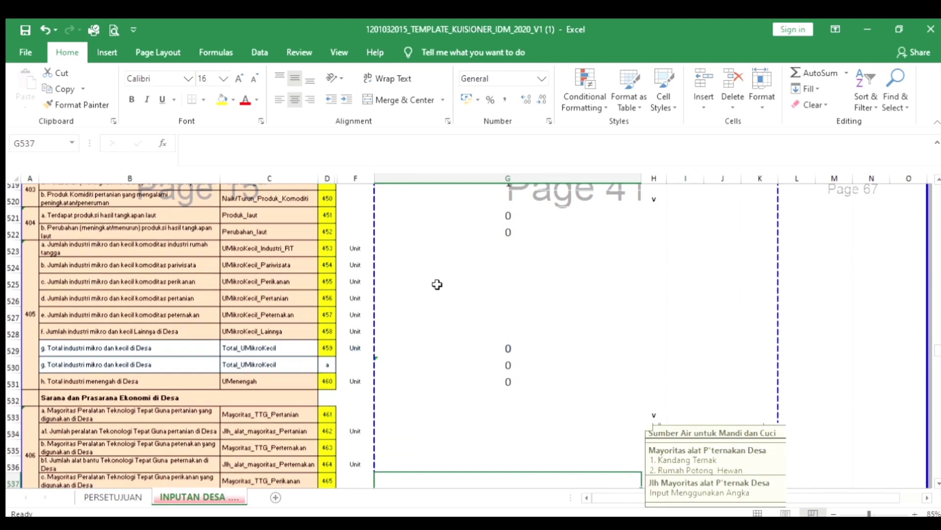
key(Down)
key(Down)
key(Up)
key(Up)
key(Up)
key(Up)
key(Up)
key(Up)
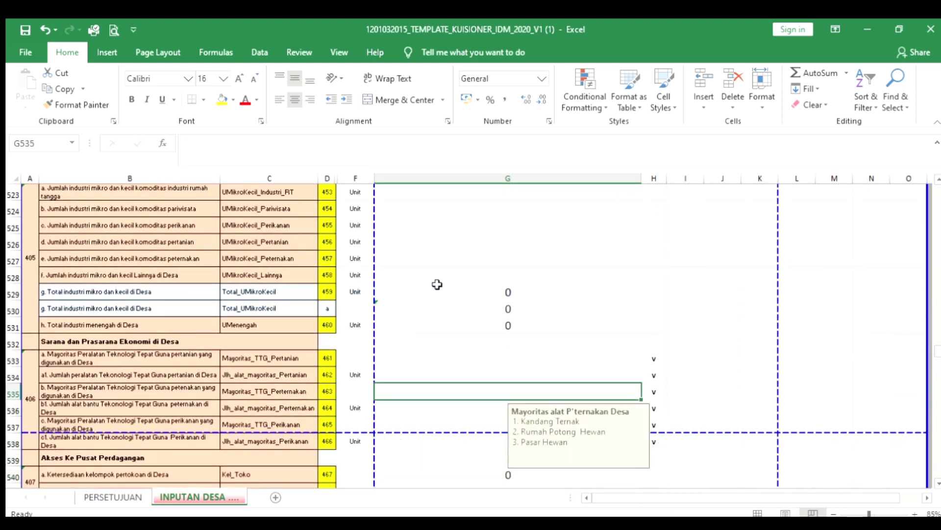
key(Up)
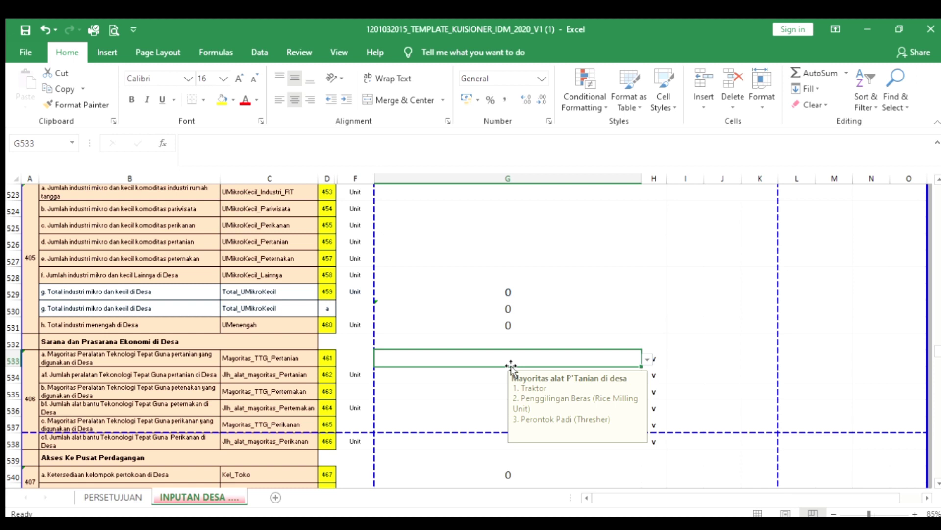
key(Down)
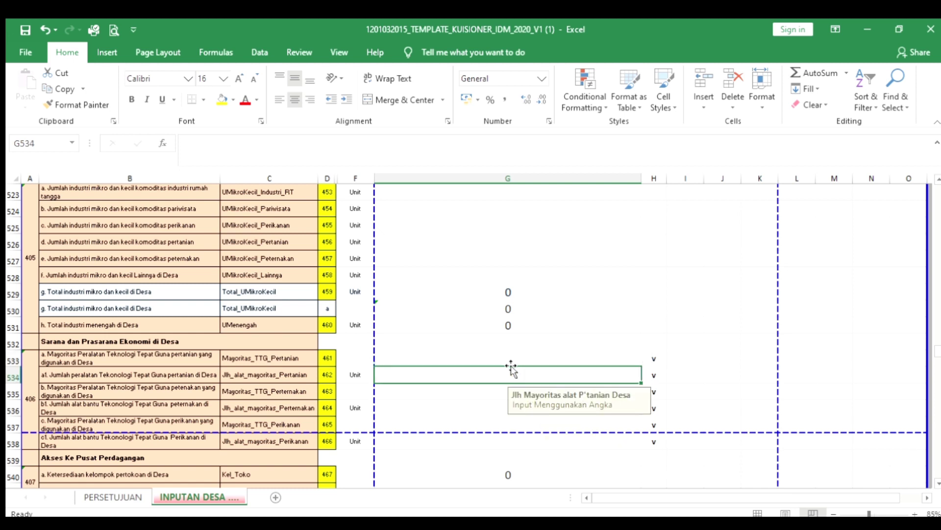
key(Down)
key(Down)
key(Down)
key(Down)
key(Down)
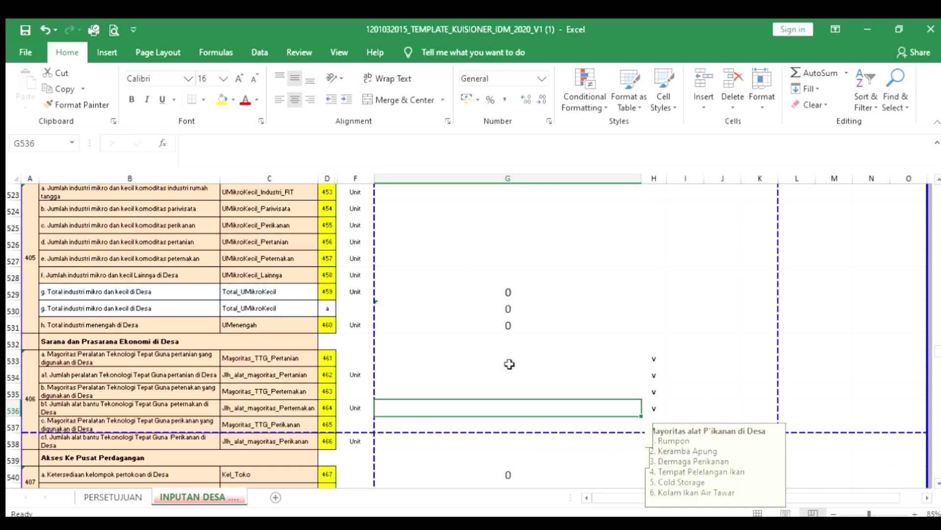
Step: Review the trade centre access answers, covering shop groups, markets, grocery stores, food stalls and lodging
key(Down)
key(Down)
key(Down)
key(Down)
key(Down)
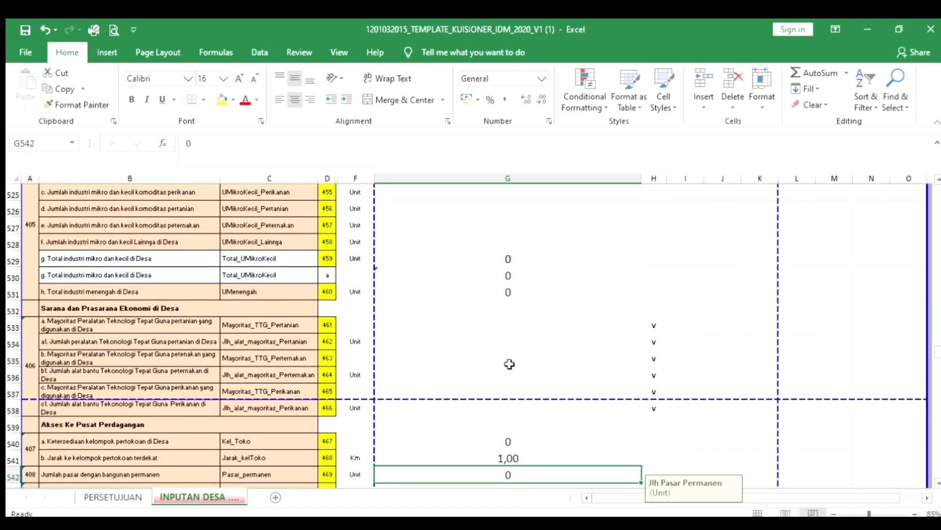
key(Down)
key(Down)
key(Down)
key(Down)
key(Down)
key(Down)
key(Down)
key(Down)
key(Down)
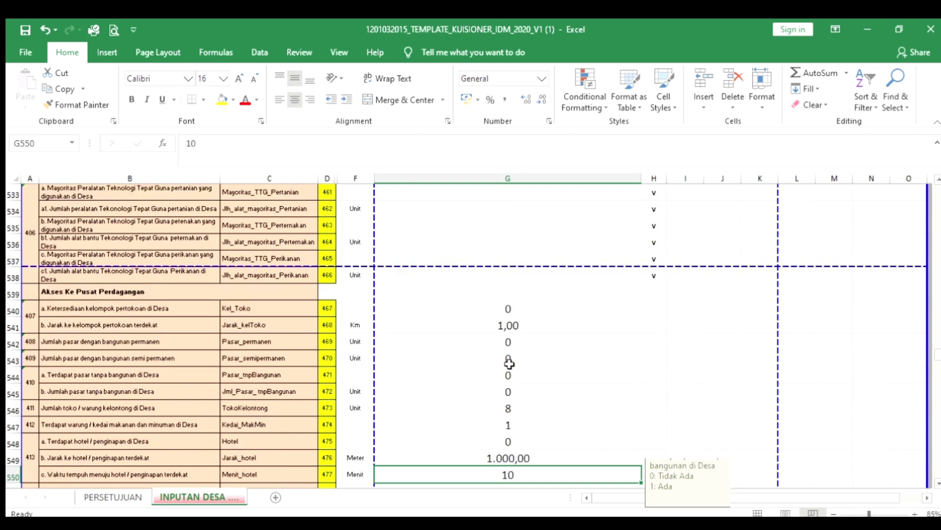
Step: Review the answers on cooking fuel, postal and courier services, banks and credit facilities down to the economic institutions section
key(Down)
key(Down)
key(Down)
key(Down)
key(Down)
key(Down)
key(Down)
key(Down)
key(Down)
key(Down)
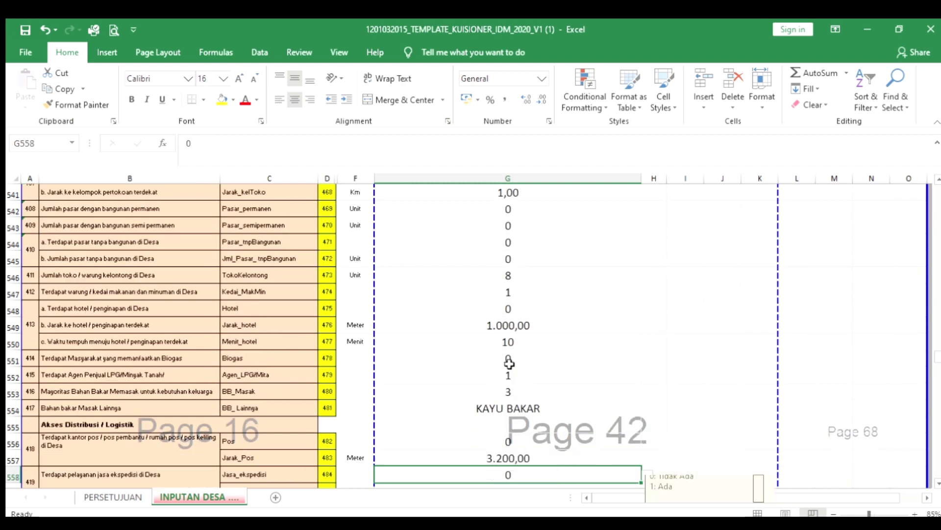
key(Down)
key(Down)
key(Down)
key(Down)
key(Down)
key(Down)
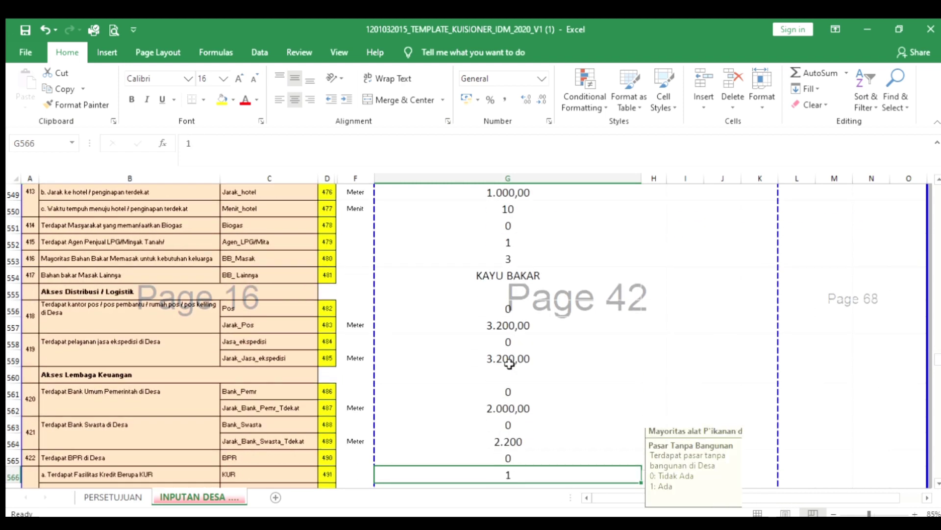
key(Down)
key(Down)
key(Down)
key(Down)
key(Down)
key(Down)
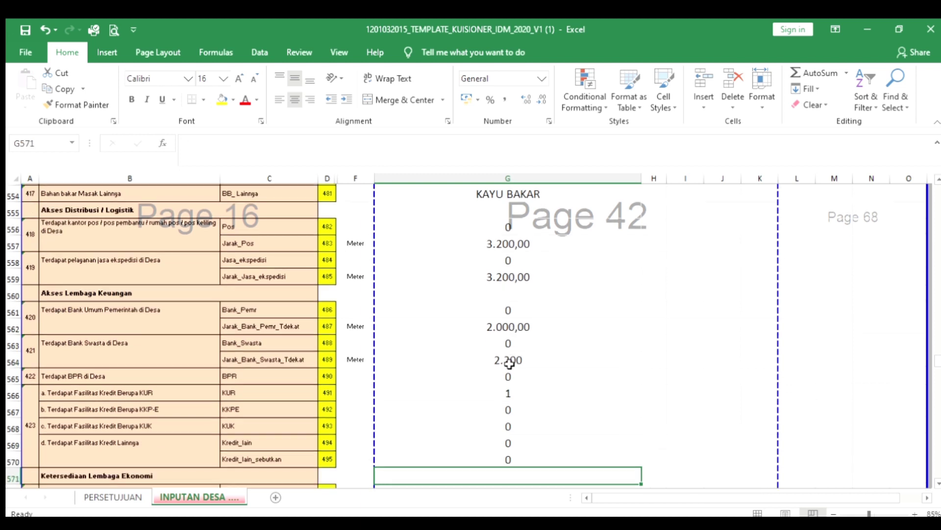
Step: Review the answers on cooperatives, BUMDesa, joint BUMDesa, social business and rental services in the economic institutions section
key(Down)
key(Down)
key(Down)
key(Down)
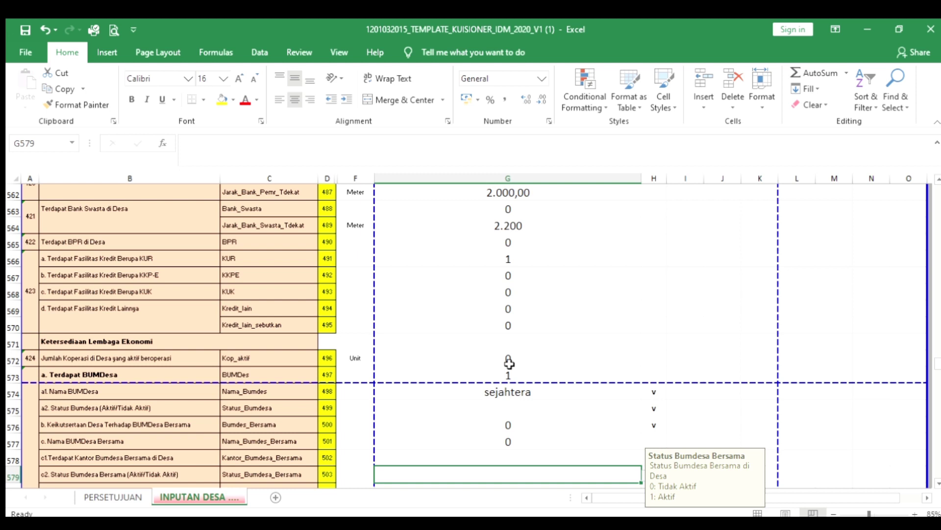
key(Down)
key(Down)
key(Down)
key(Down)
key(Down)
key(Down)
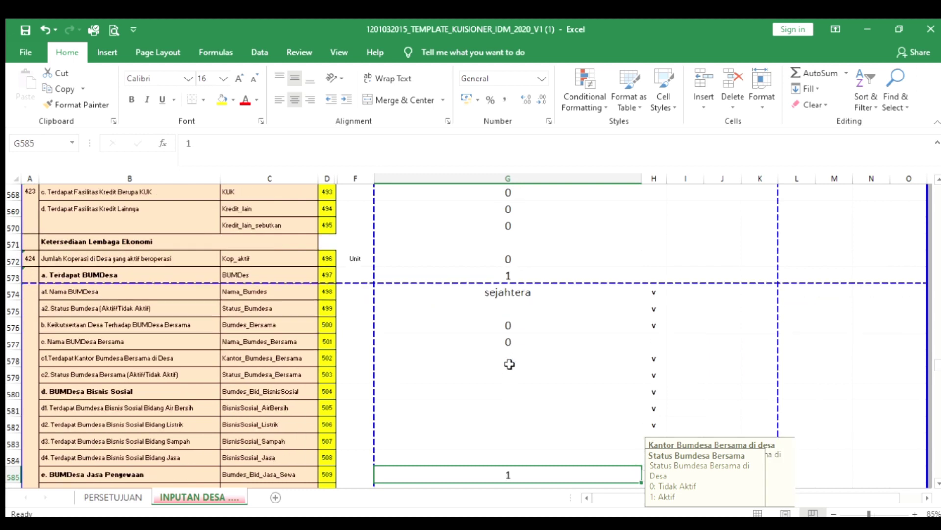
key(Down)
key(Down)
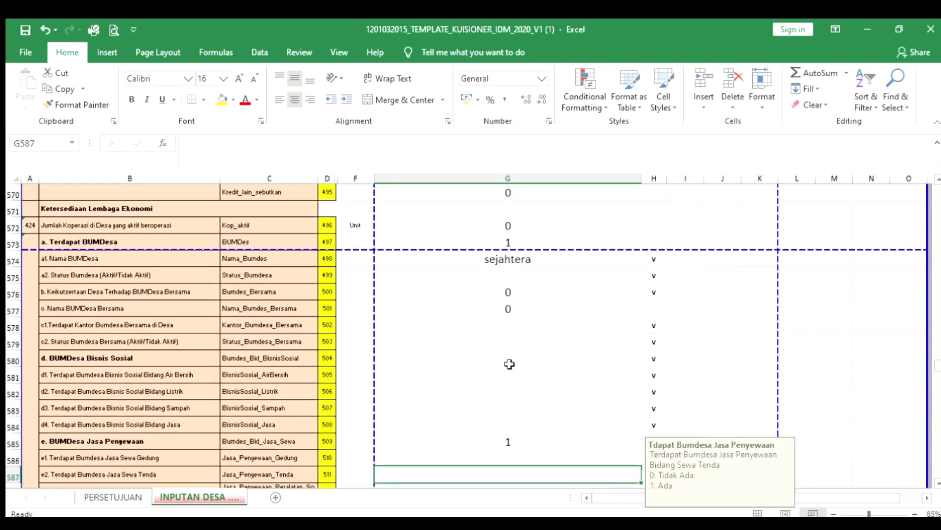
Step: Save the questionnaire workbook and close it
key(ctrl+s)
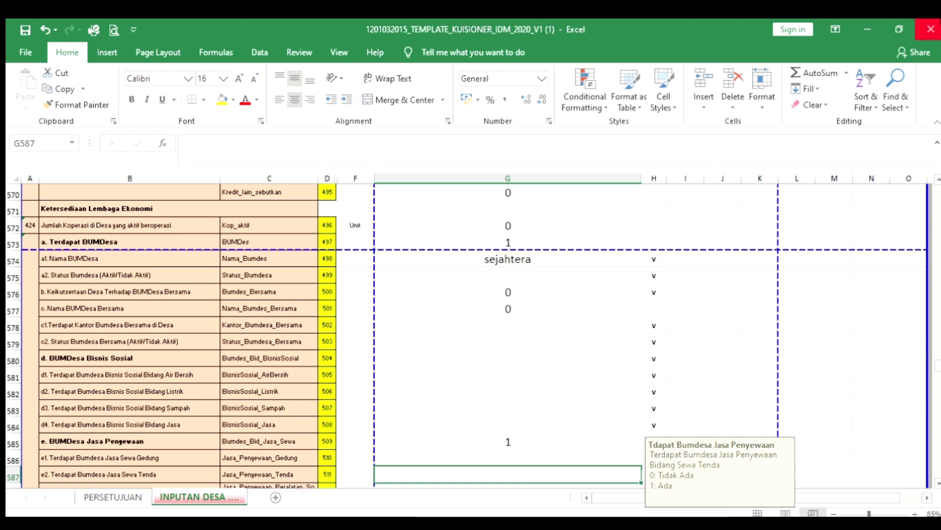
click(932, 29)
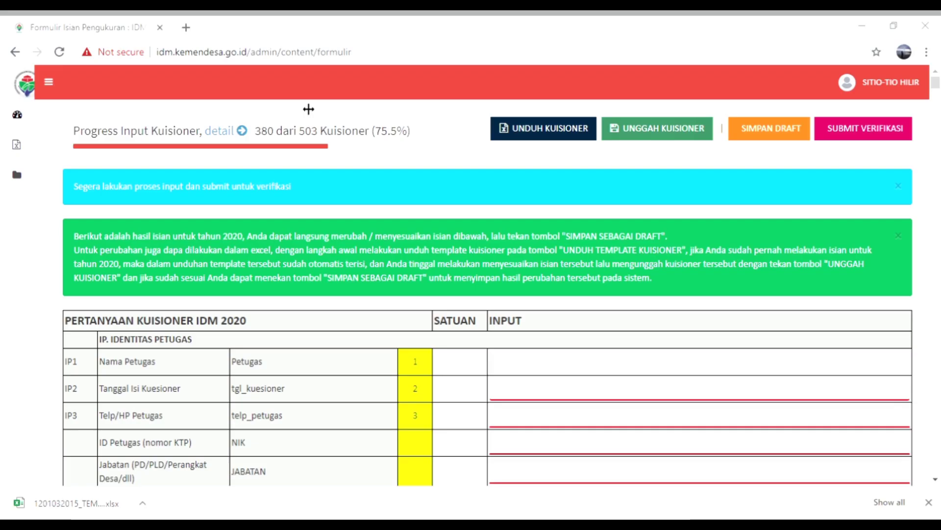
Step: Upload the saved questionnaire workbook to the IDM web form in the browser and save the answers as a draft
click(286, 147)
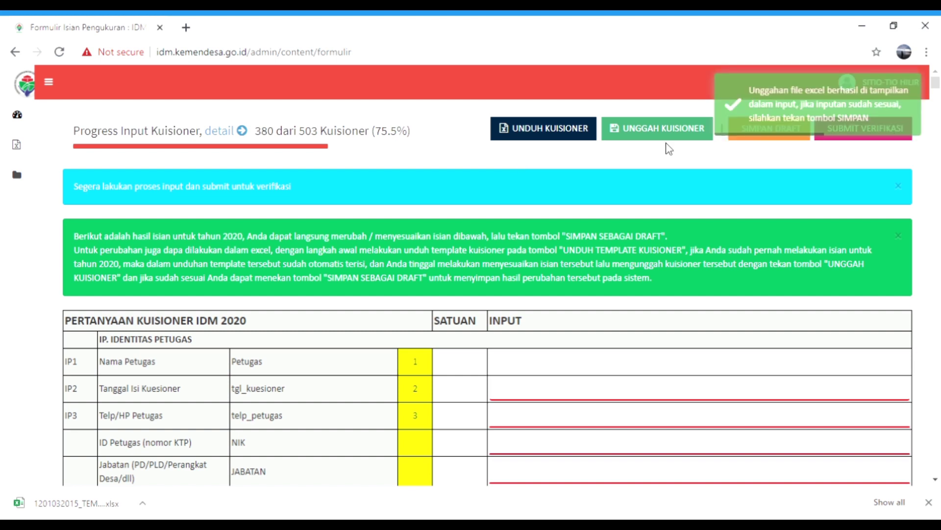
click(752, 106)
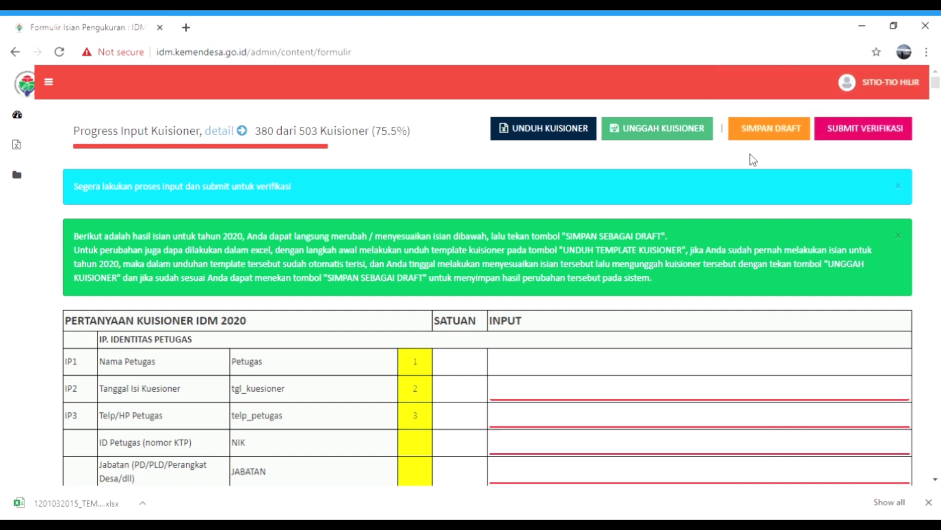
click(791, 141)
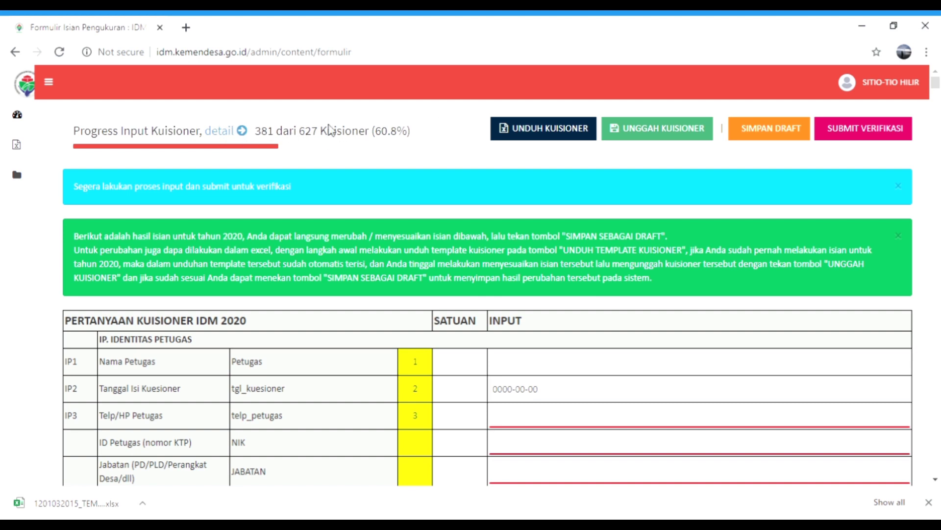
Step: Examine the completion of each questionnaire section in the input progress details, and close the details
click(233, 133)
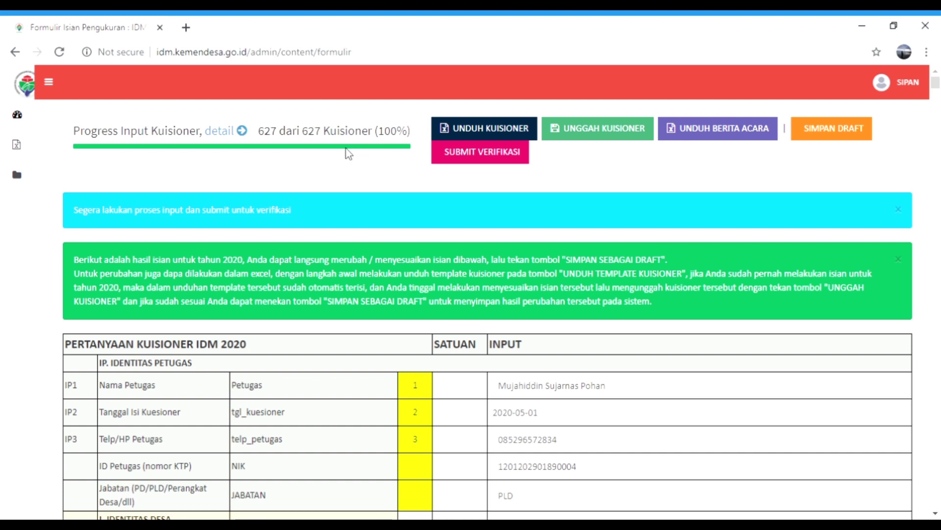
click(219, 130)
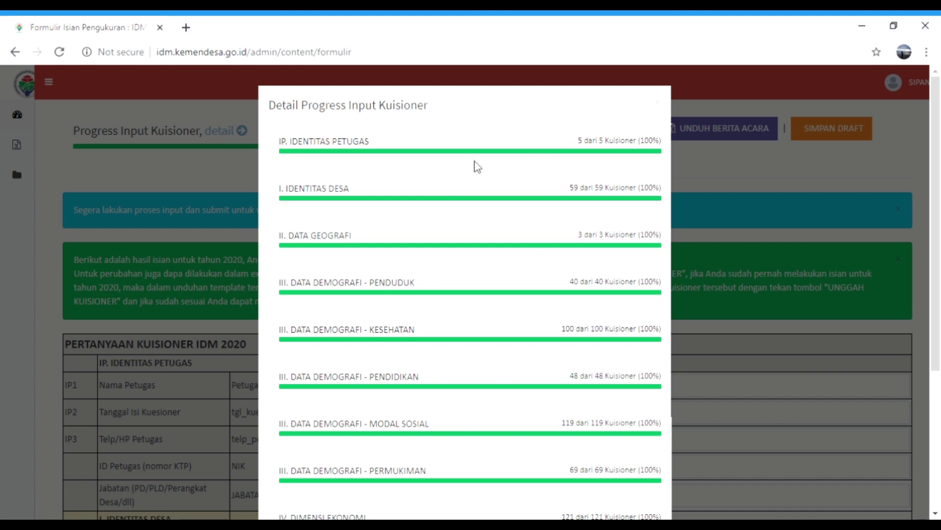
click(721, 212)
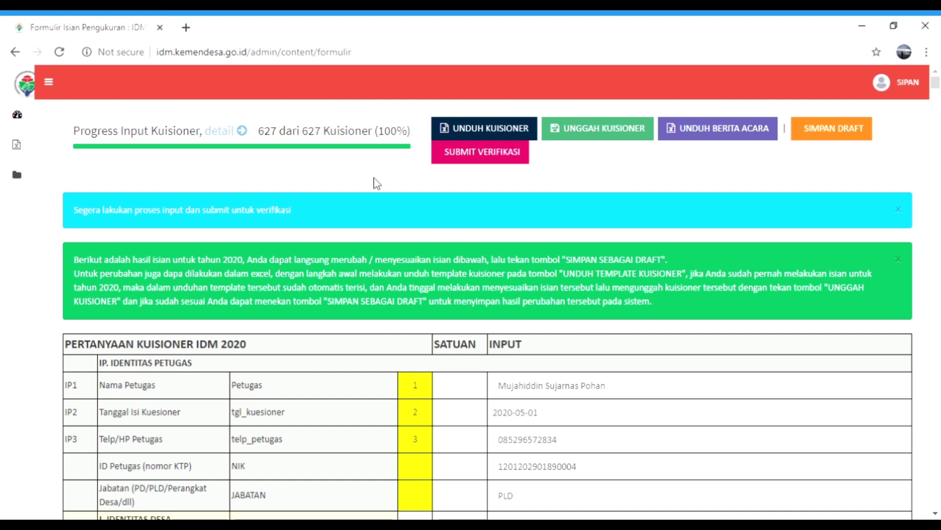
Step: Download the Berita Acara file for the completed questionnaire
click(729, 132)
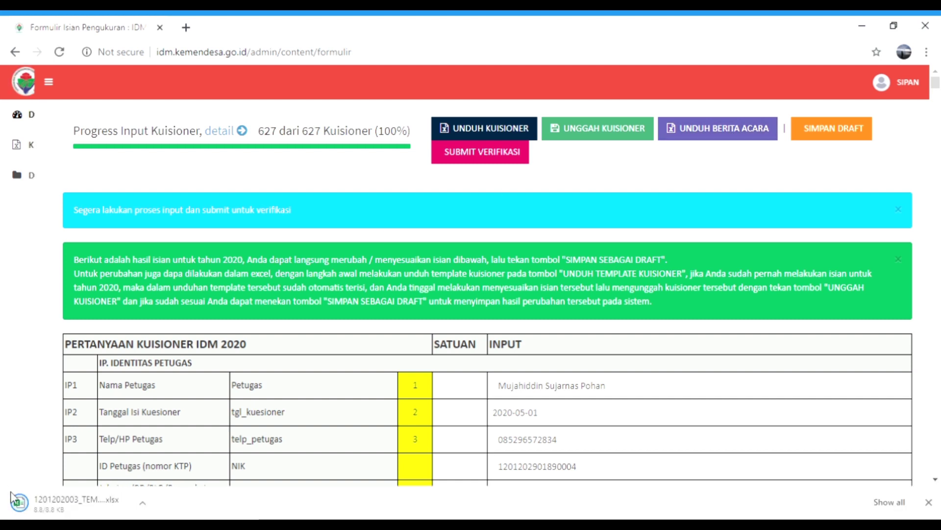
mouse_move(15, 323)
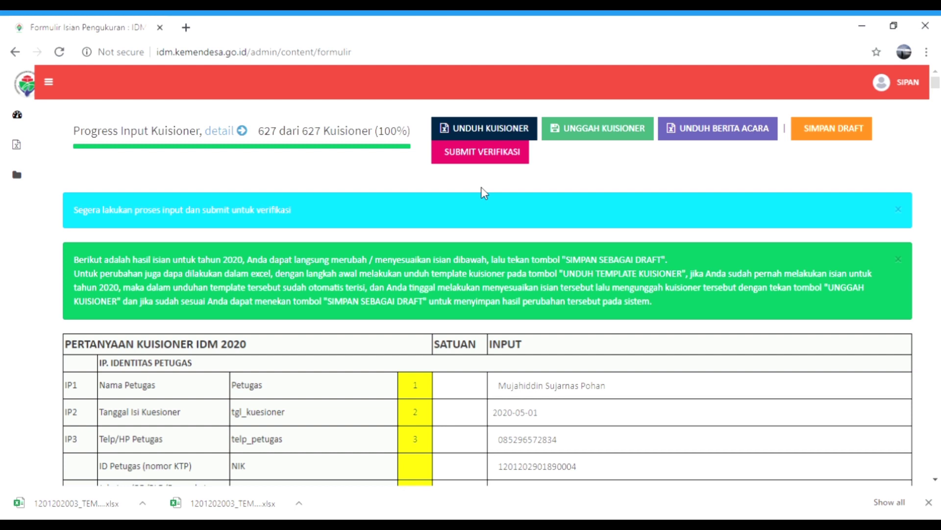
Step: Open the verification submission with the IDM 2020 results and accept the declaration of responsibility for the questionnaire data
click(488, 155)
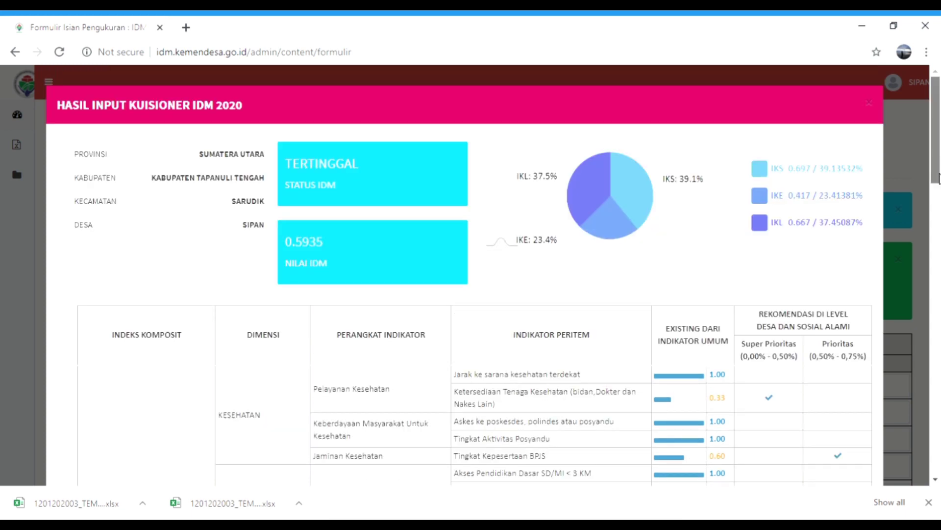
drag(939, 179, 939, 459)
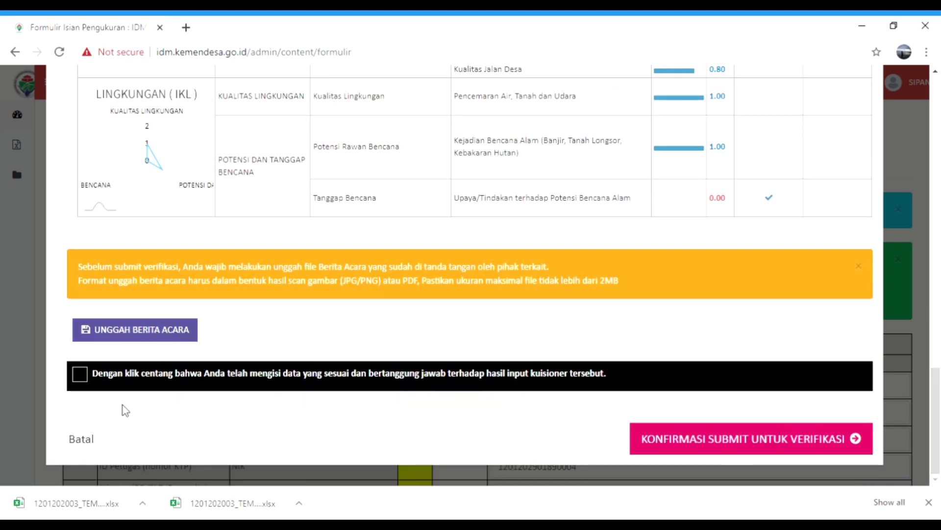
click(88, 381)
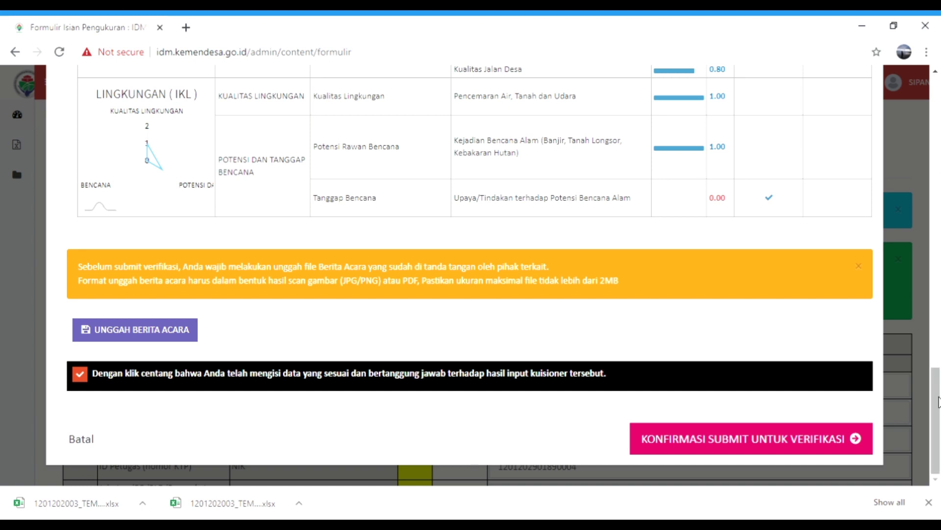
drag(937, 380, 937, 112)
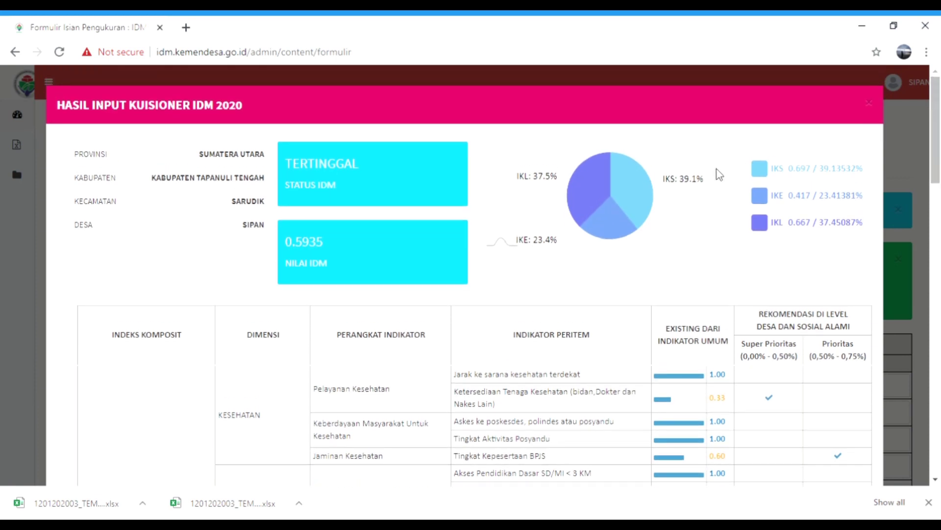